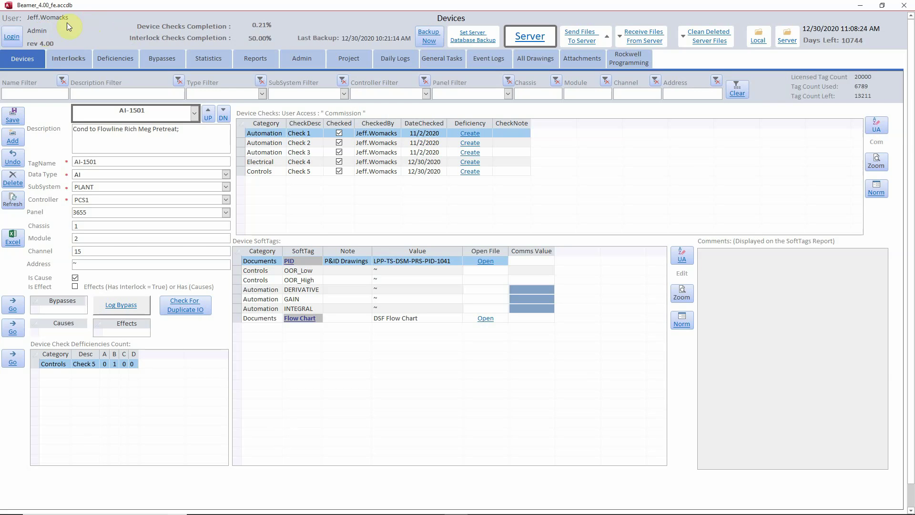
Step: Log in to the Little Foot commissioning database again by choosing the user name and entering the account password
click(12, 39)
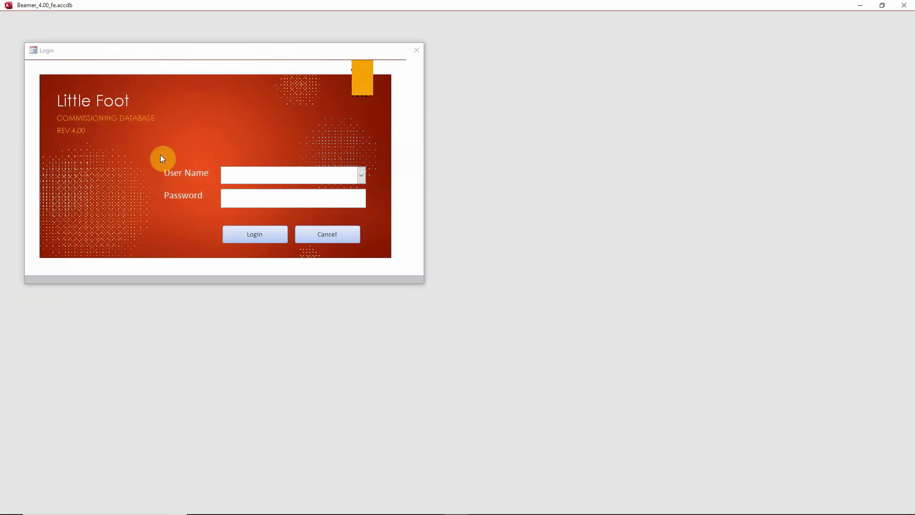
click(361, 175)
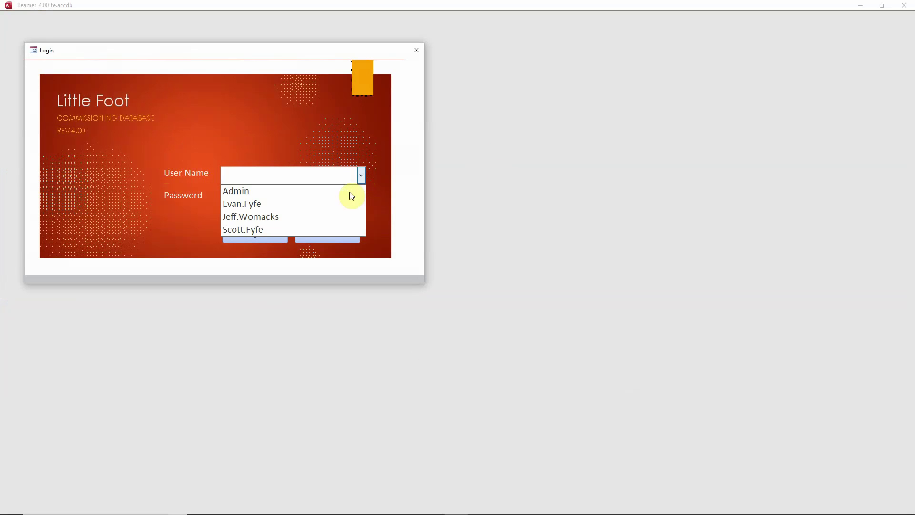
click(339, 215)
click(294, 198)
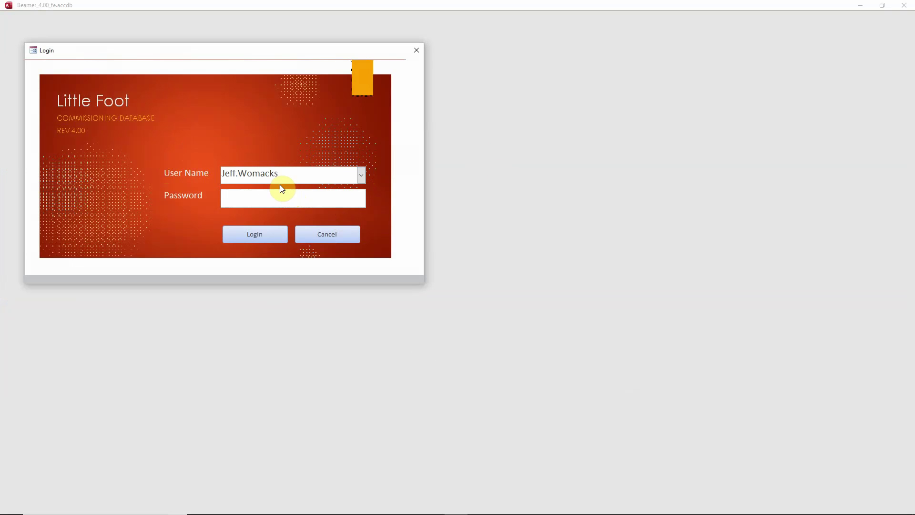
text(*****)
key(Tab)
click(286, 240)
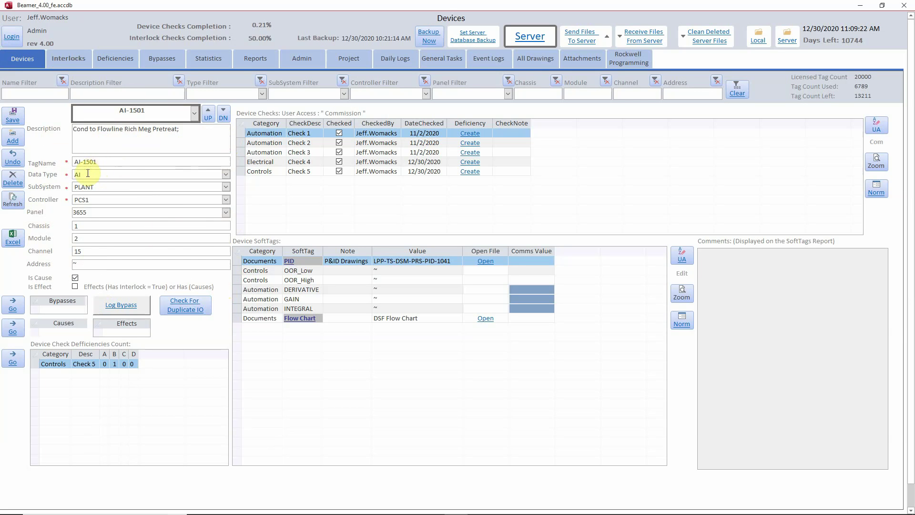
Step: Open the editable list behind the device's Data Type choices, review the Is_Cause, Is_Effect and Has_IO settings, and close it
click(227, 175)
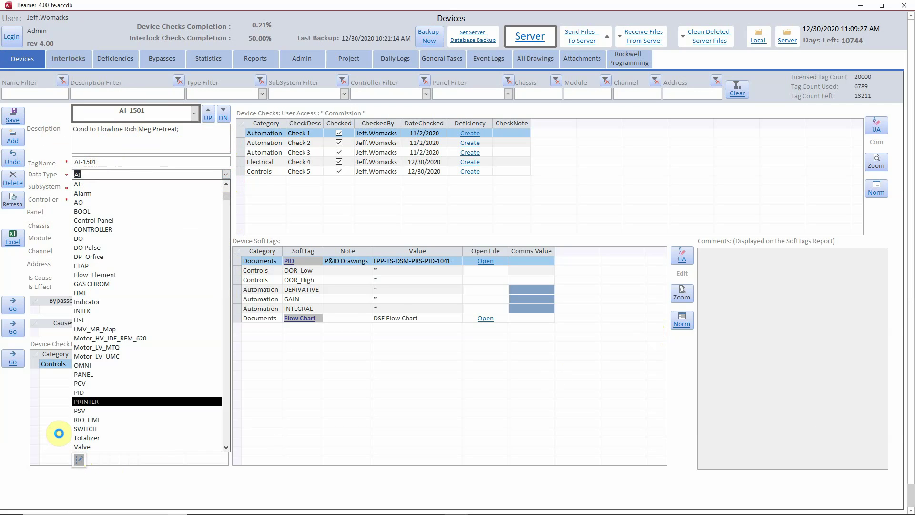
click(79, 459)
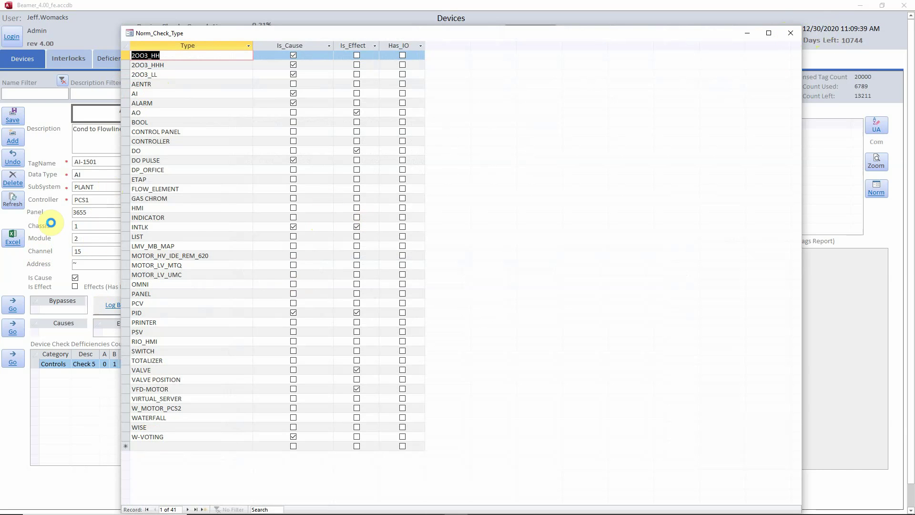
click(790, 33)
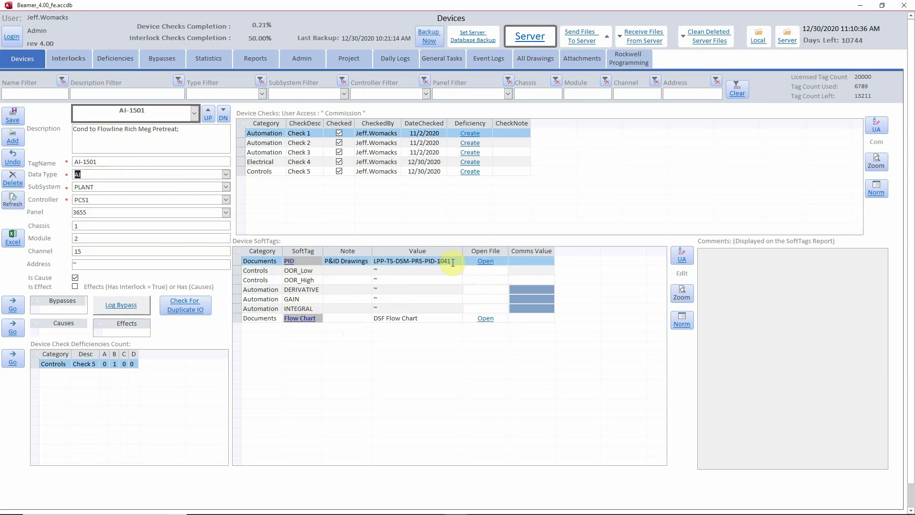
Step: View the P&ID drawing LPP-TS-DSM-PRS-PID-1041 linked to device AI-1501 in Revu, then close it and return to the Devices form
click(492, 263)
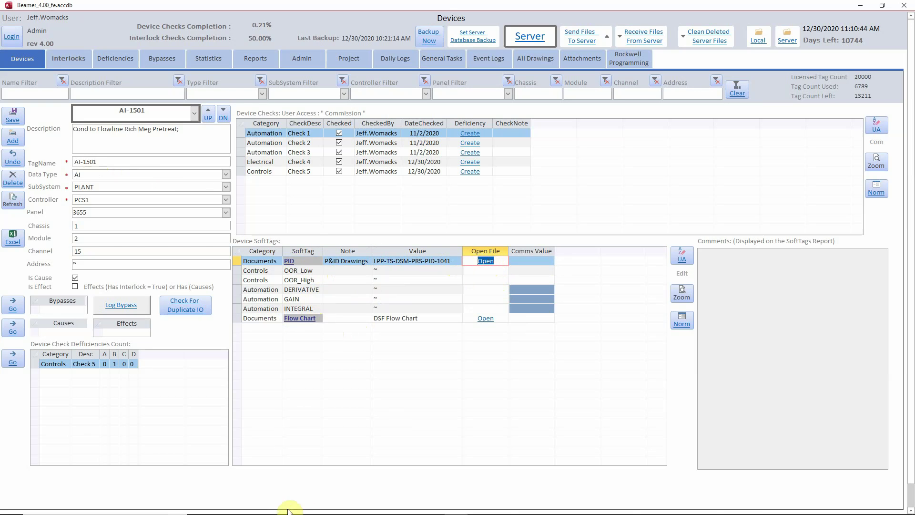
mouse_move(289, 509)
mouse_move(437, 511)
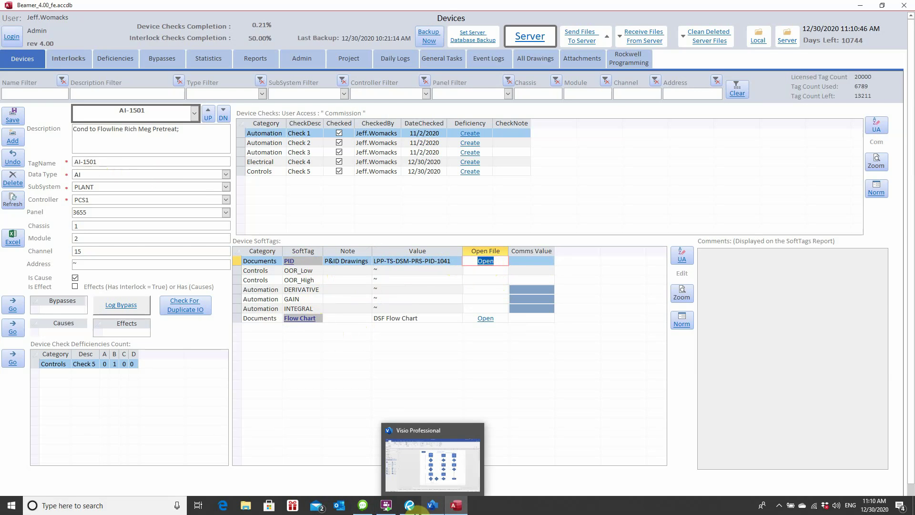
click(433, 474)
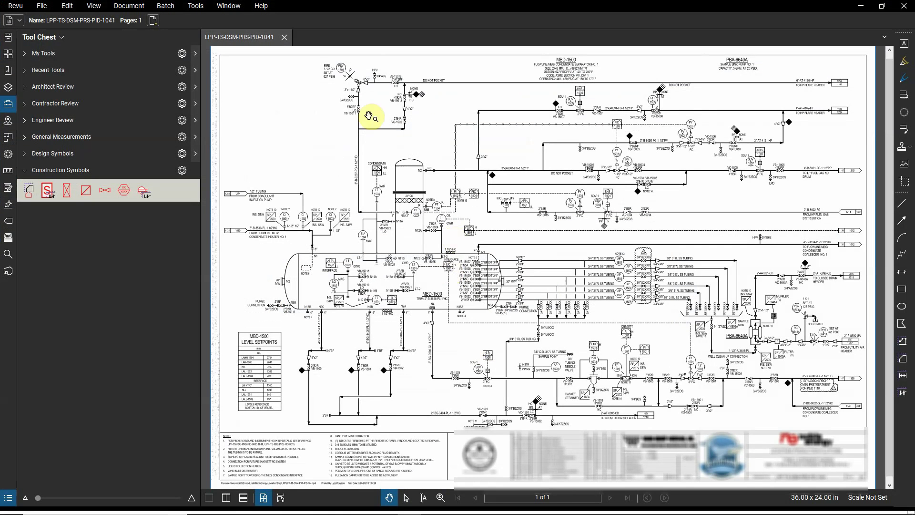
click(285, 37)
click(860, 5)
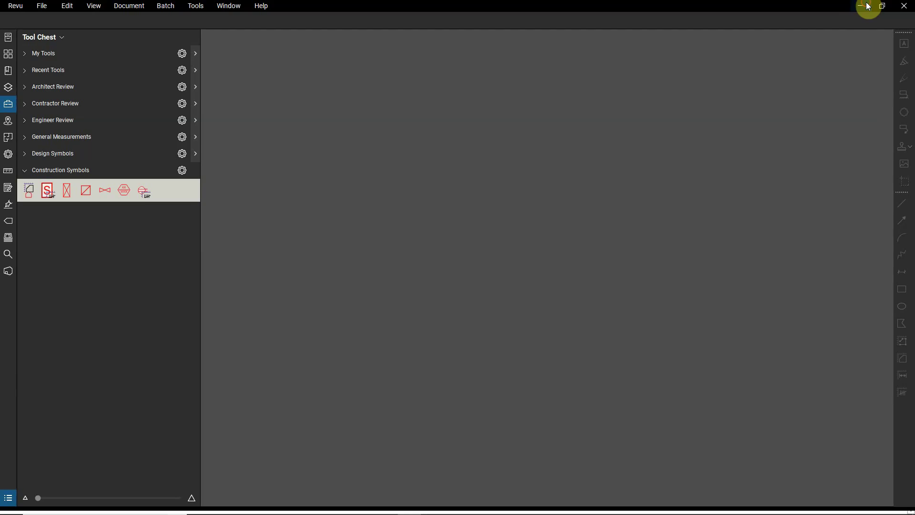
click(485, 262)
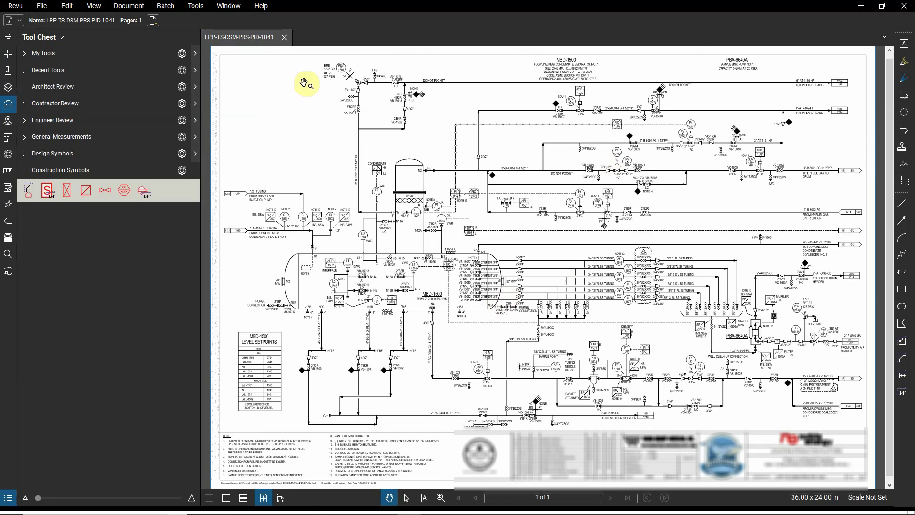
drag(200, 267, 174, 267)
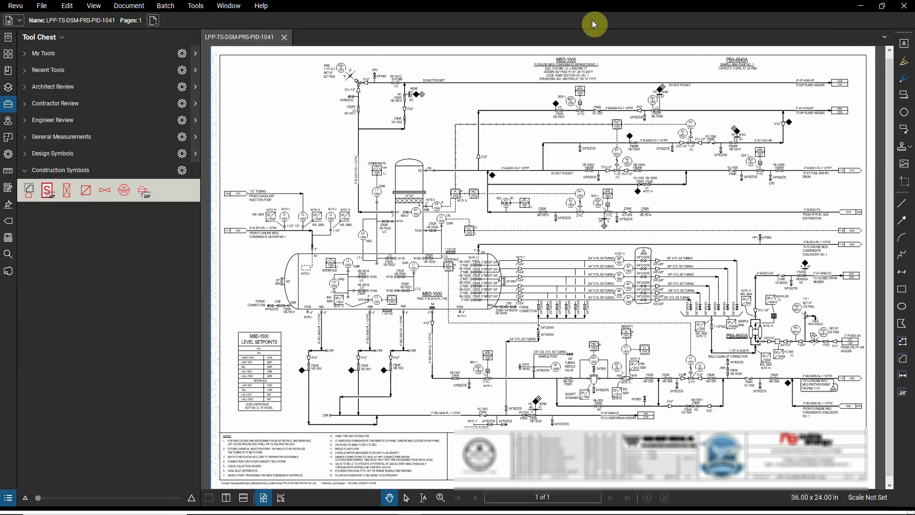
click(286, 39)
click(862, 7)
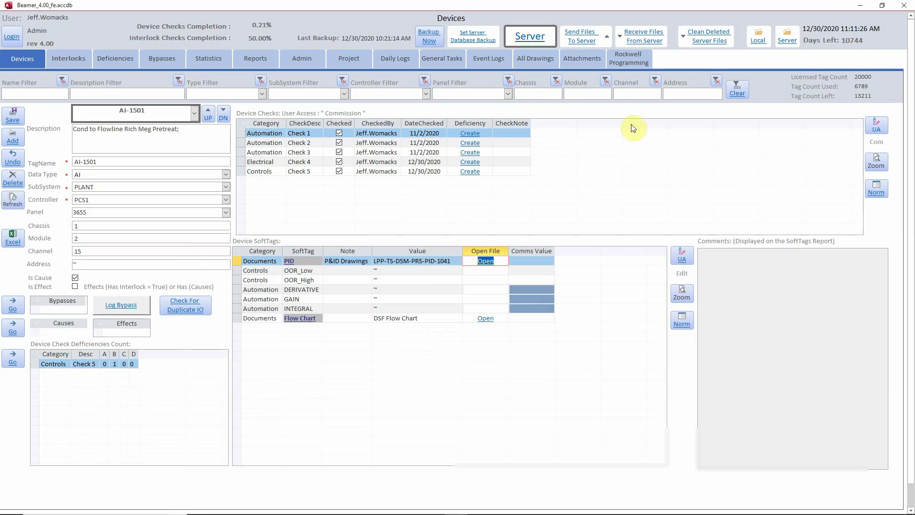
click(596, 36)
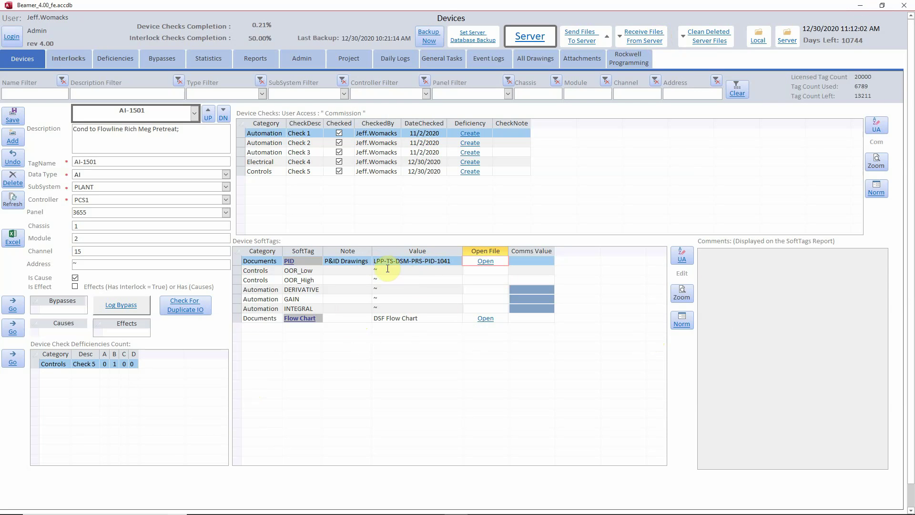
drag(457, 261, 372, 261)
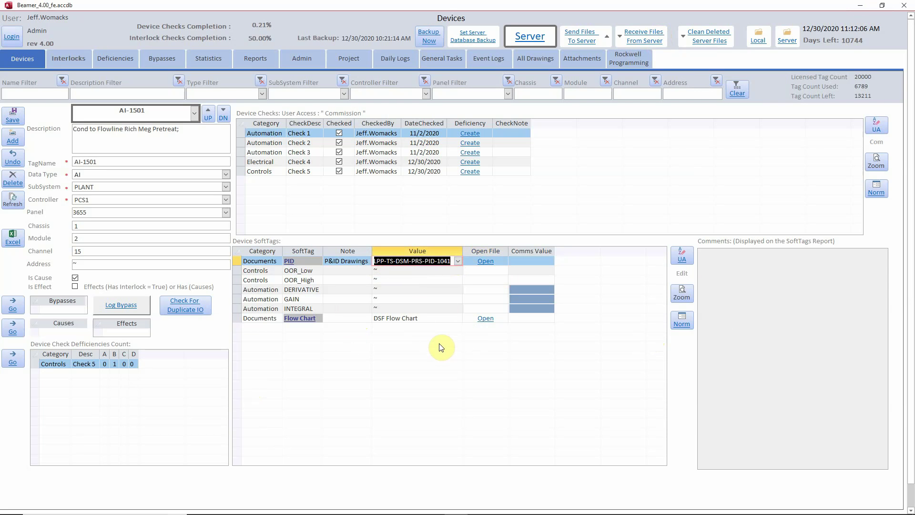
Step: View the DSF Flow Chart document linked to device AI-1501 in Visio, then return to the Devices form
mouse_move(105, 513)
mouse_move(374, 502)
drag(422, 317, 370, 316)
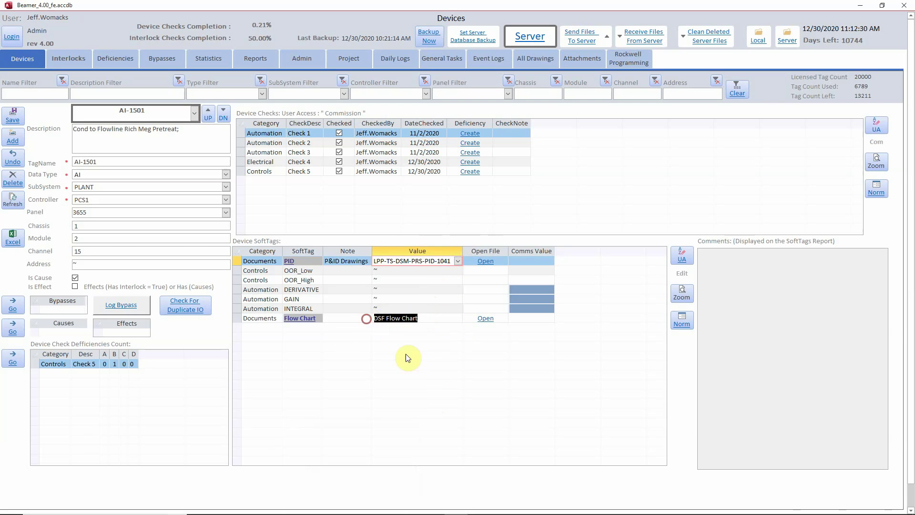
click(420, 316)
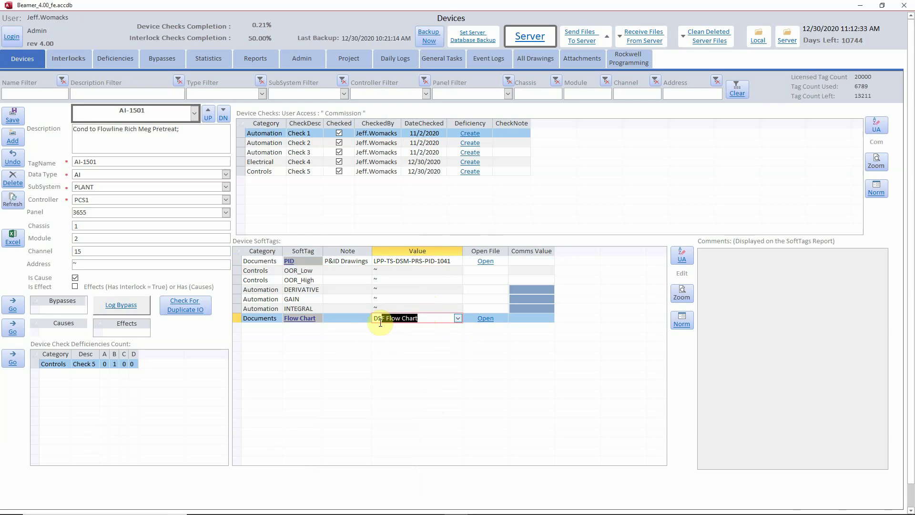
click(372, 319)
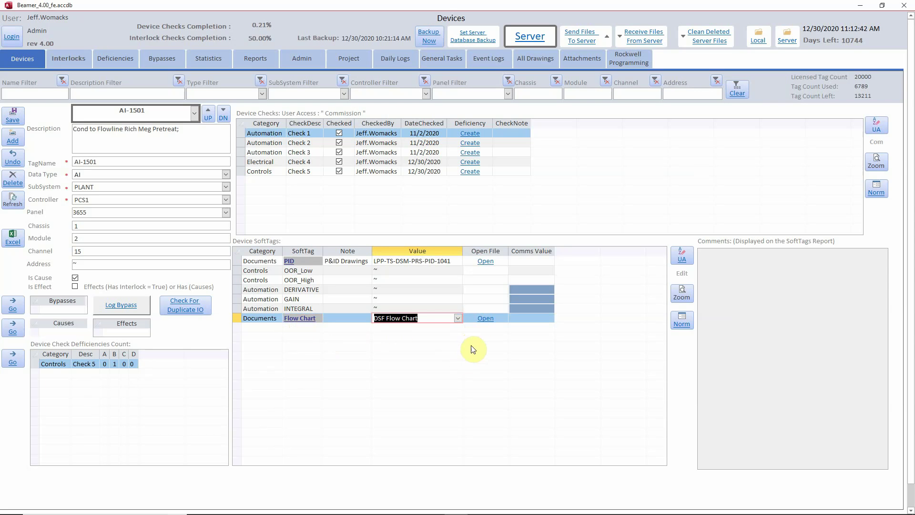
click(490, 323)
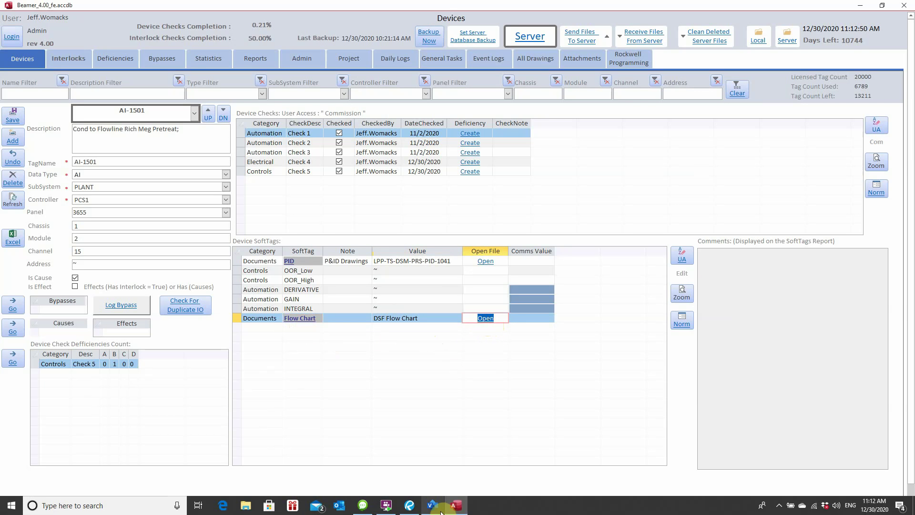
click(430, 507)
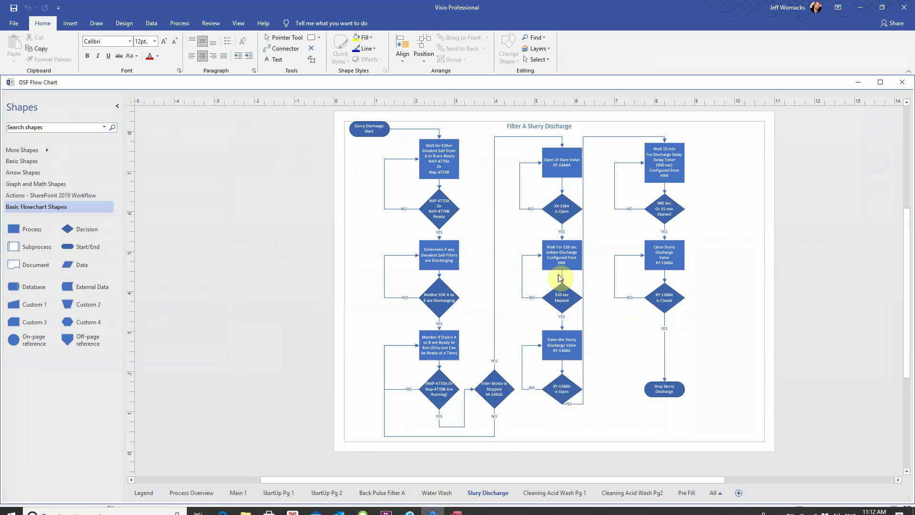
click(898, 7)
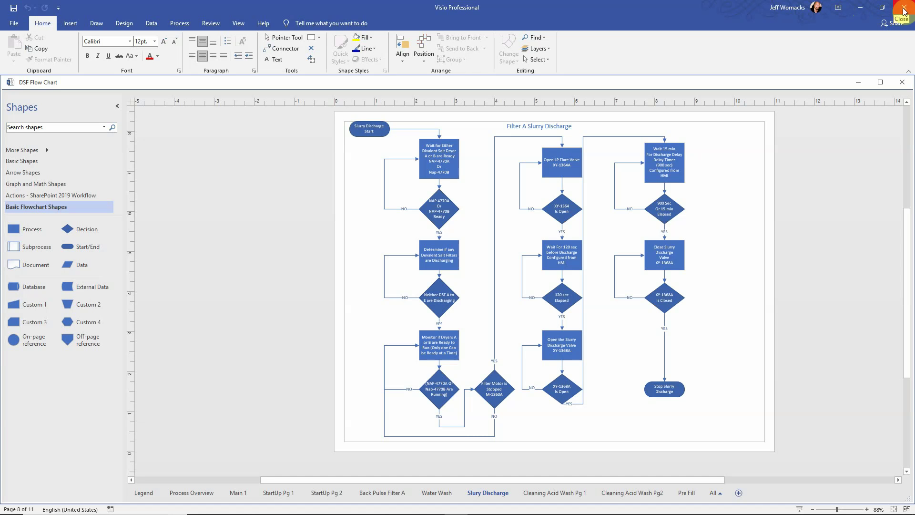
click(862, 7)
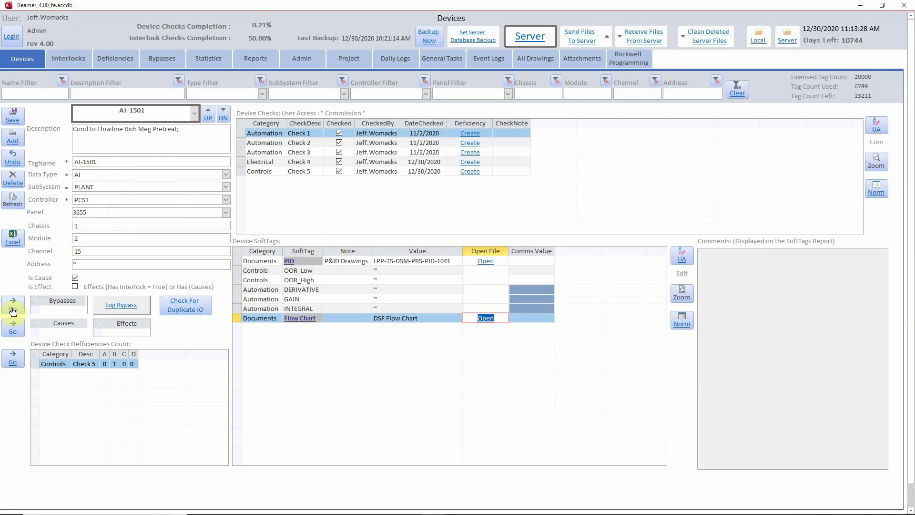
Step: Create a deficiency for the Automation Check 1 of AI-1501 with WorkGroup W-Ind, Trade Instrumentation and the description "test"
click(51, 310)
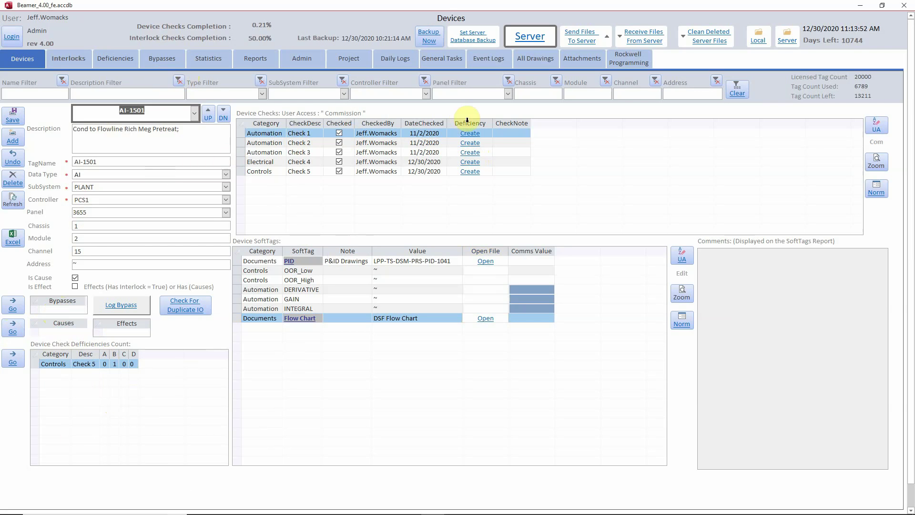
click(480, 136)
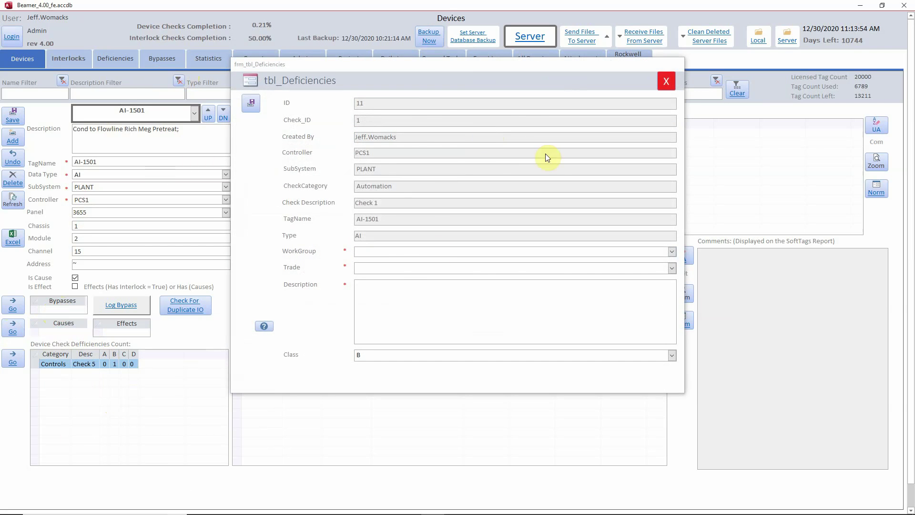
click(394, 253)
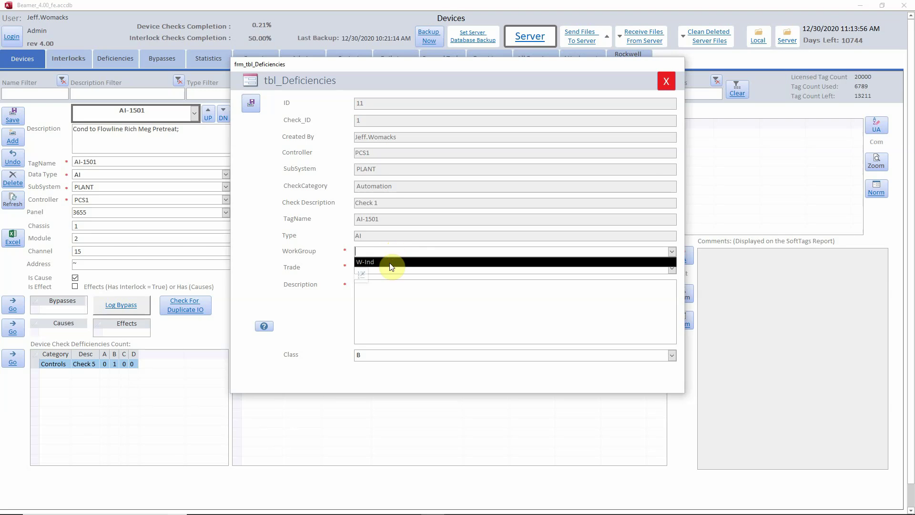
click(389, 265)
click(389, 265)
click(379, 309)
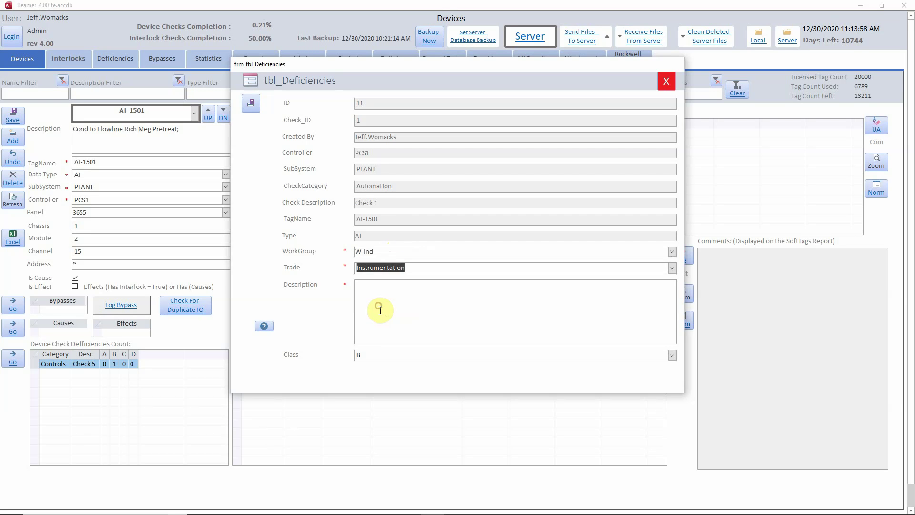
click(382, 302)
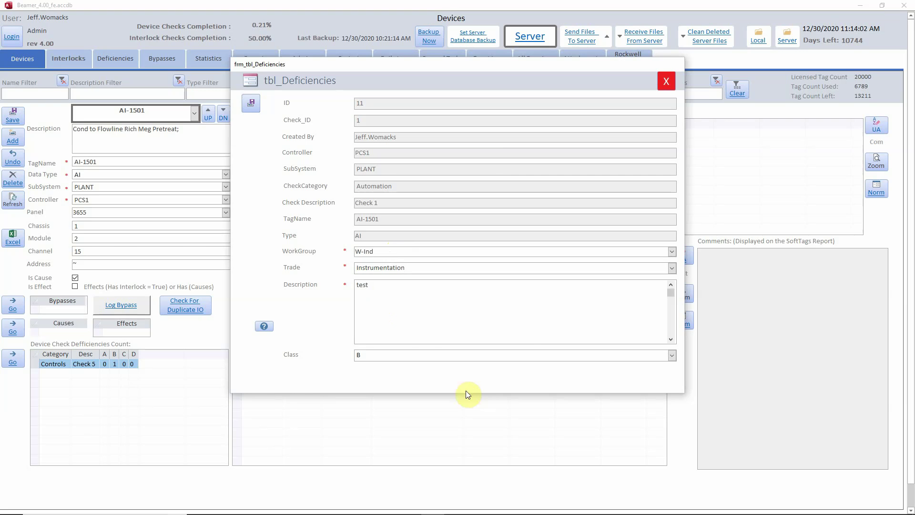
Step: Compare the class choices with the punch item category descriptions and save the deficiency with class B
click(433, 354)
click(432, 355)
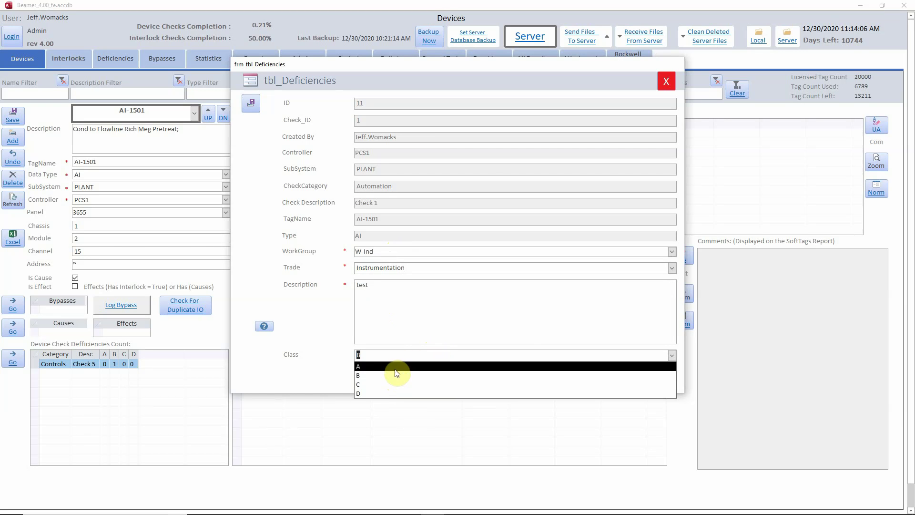
click(262, 327)
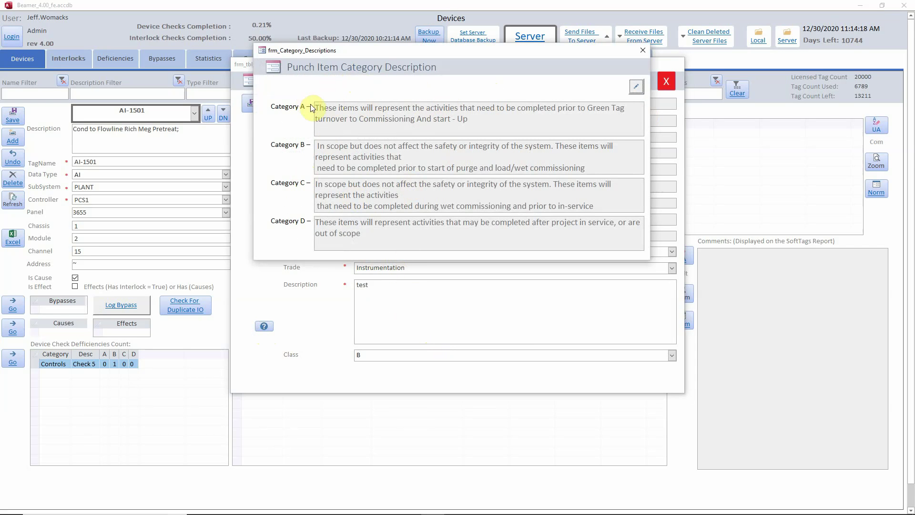
click(643, 51)
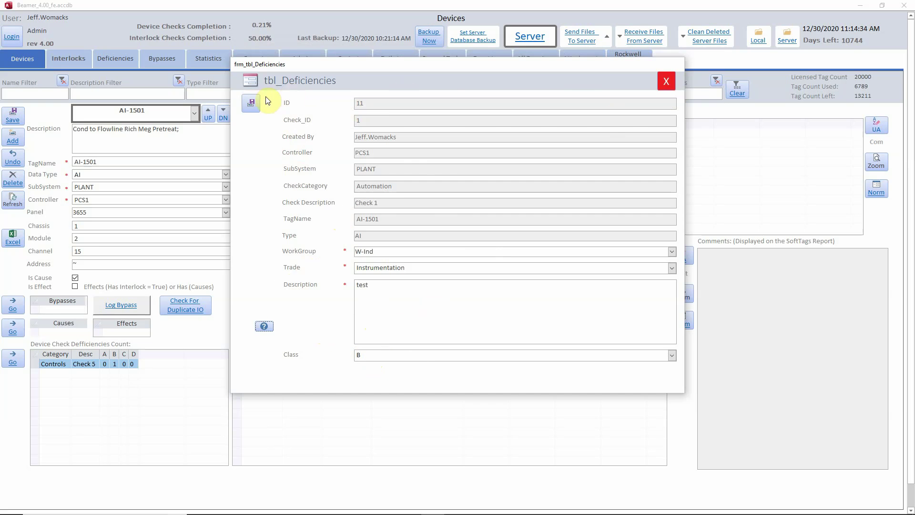
click(251, 103)
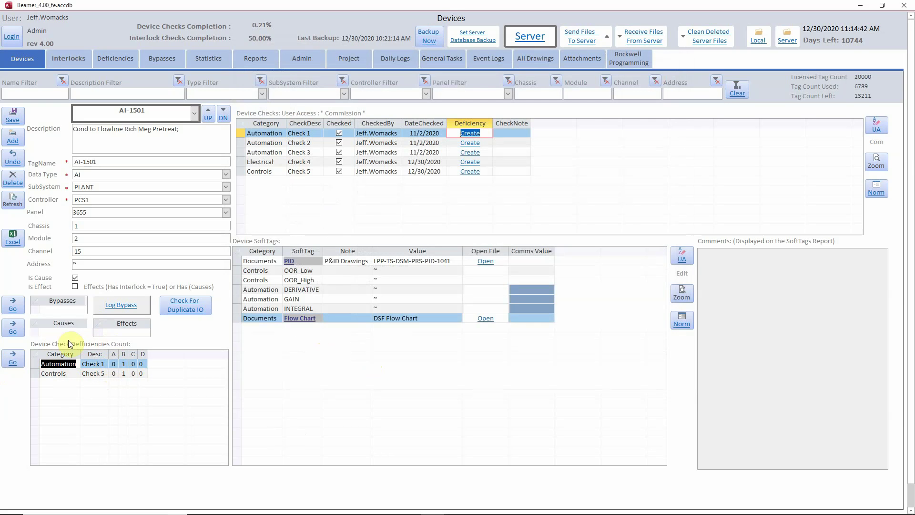
Step: Go to the AI-1501 deficiency list and examine the Check 1 deficiency in its edit form, closing the form without changes
click(10, 356)
click(13, 357)
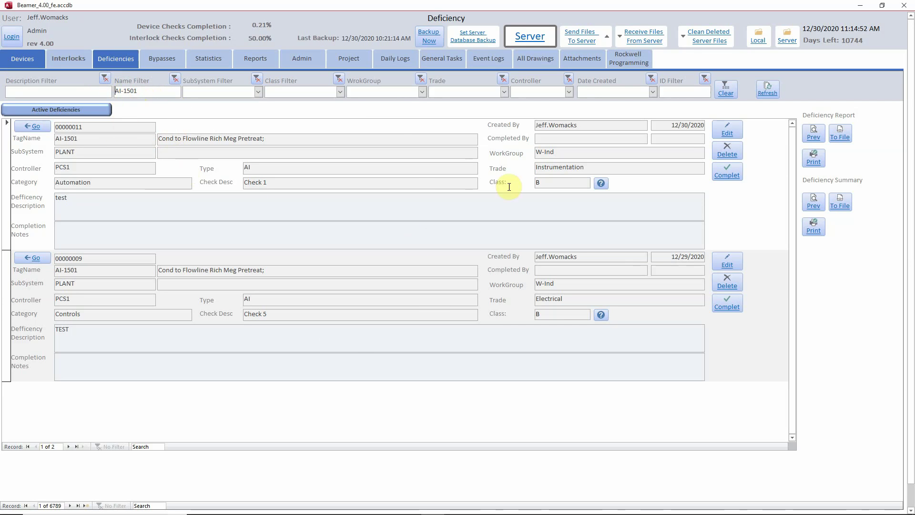
click(729, 130)
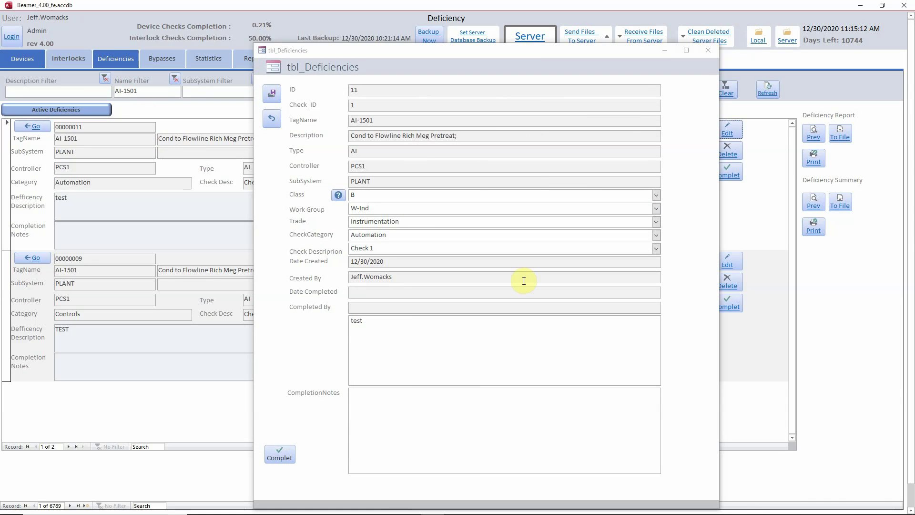
click(709, 50)
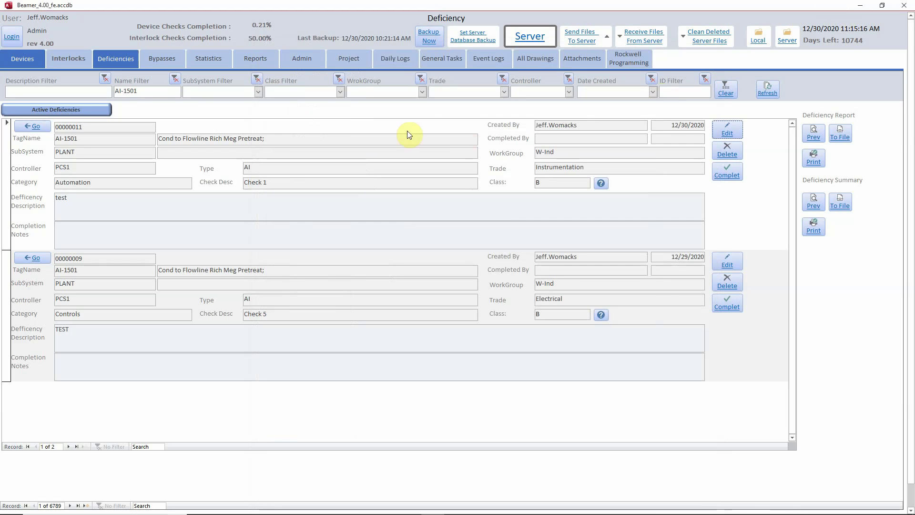
Step: Go to the device completion statistics and filter them to subsystem AIC_N2
click(209, 61)
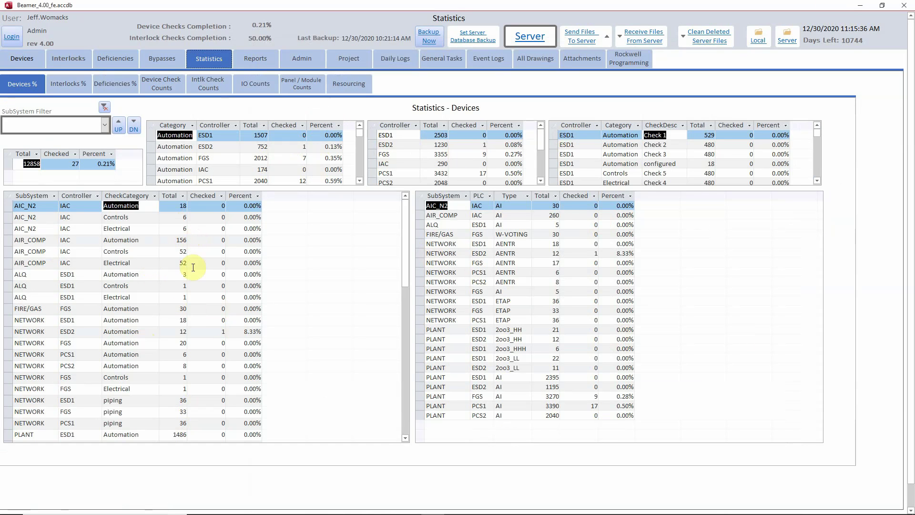
click(466, 196)
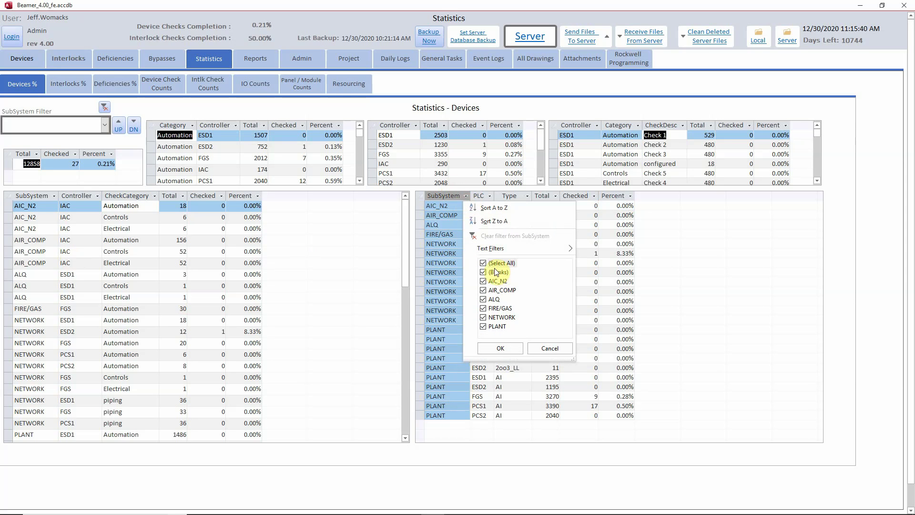
click(560, 352)
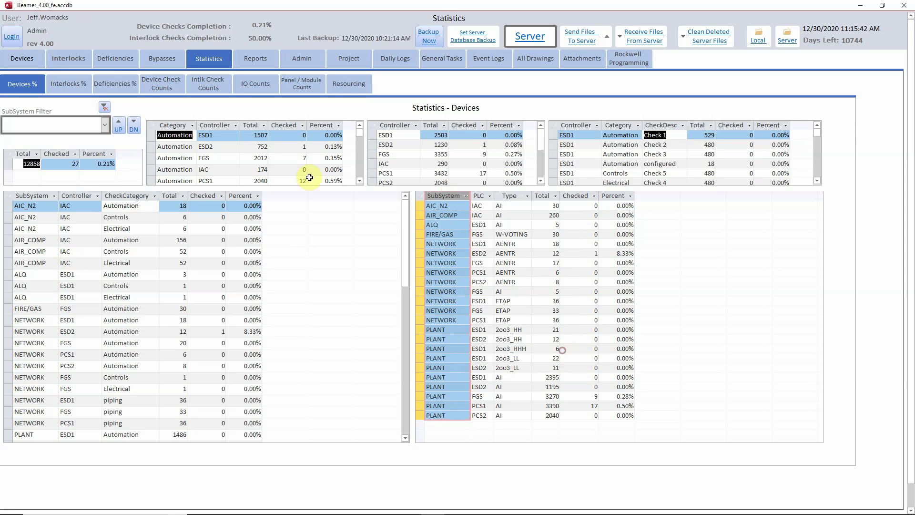
click(105, 125)
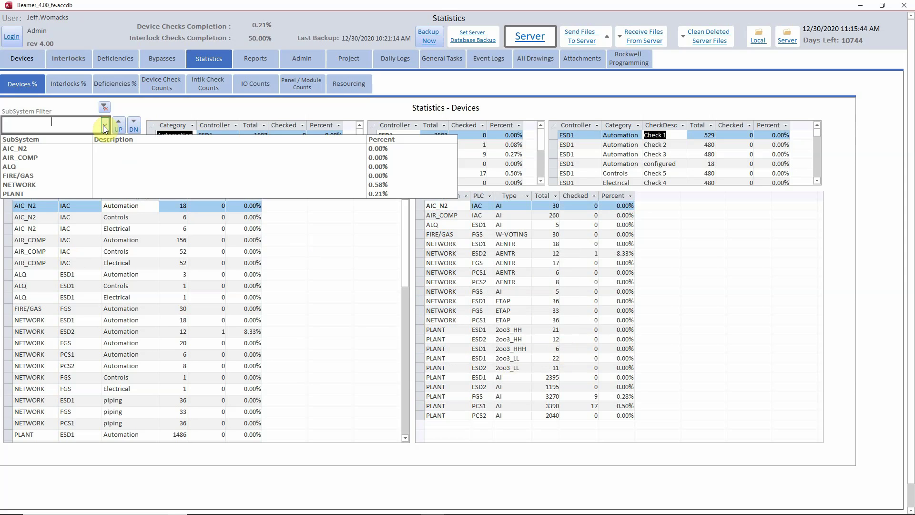
click(100, 150)
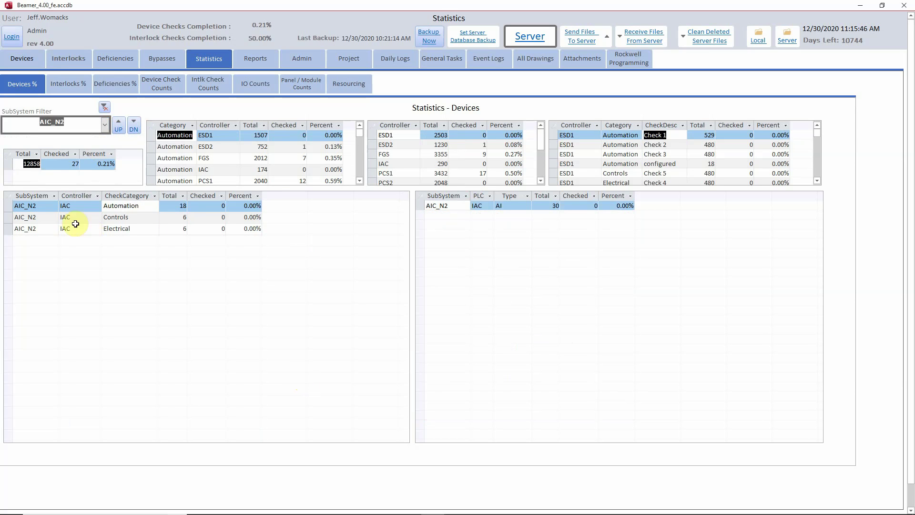
click(29, 165)
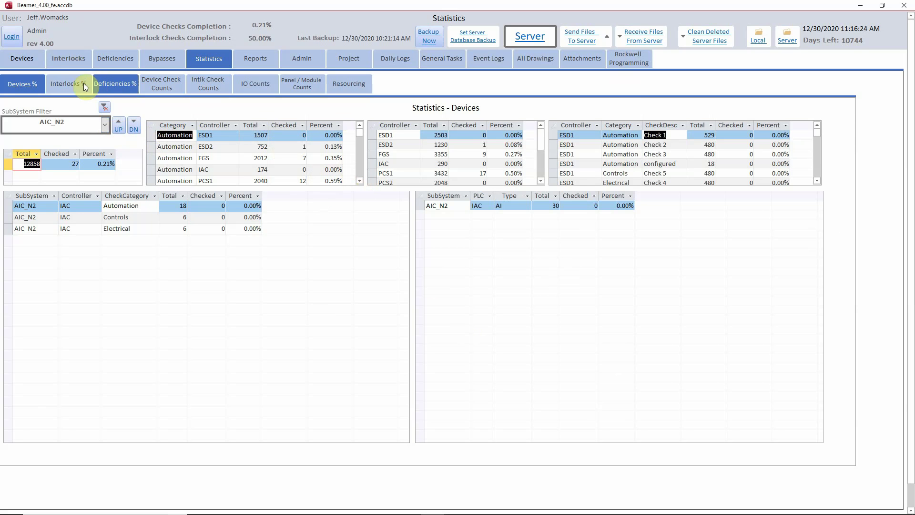
Step: Examine the statistics pages for deficiency percentages, device check counts and IO counts, including the full list of tag types
click(119, 89)
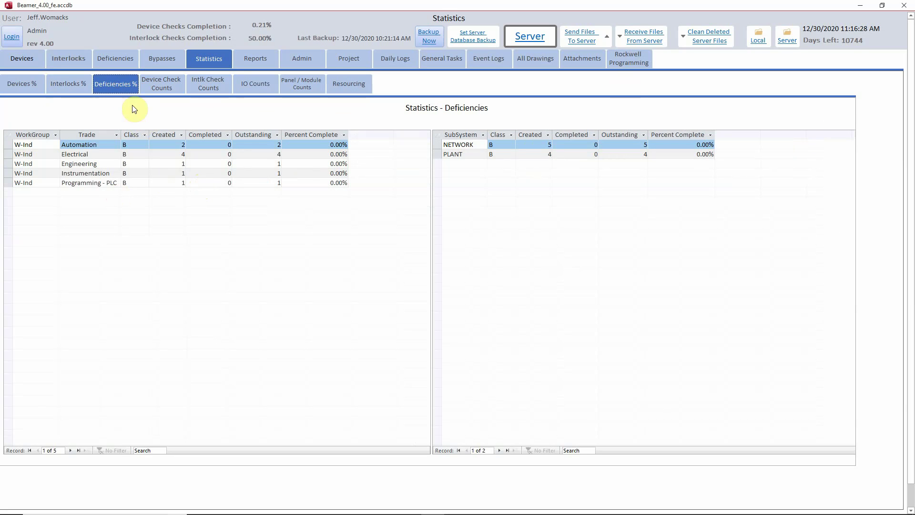
click(169, 92)
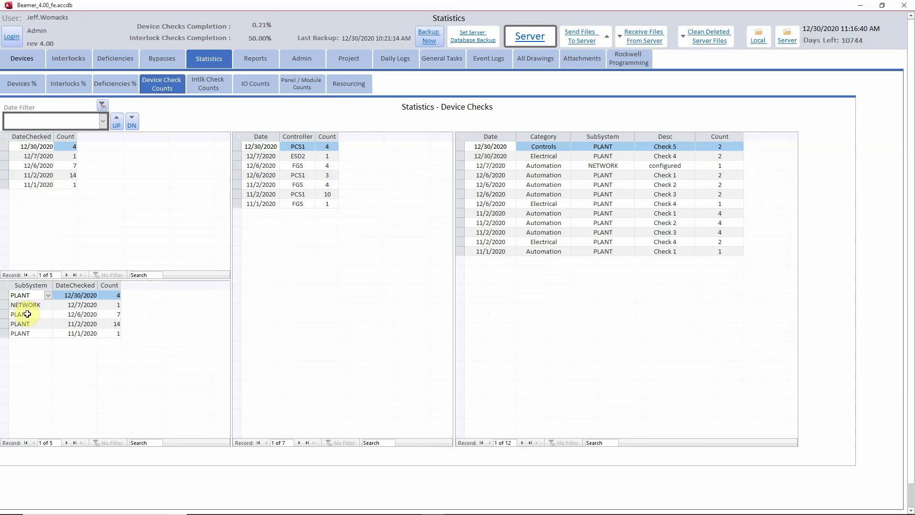
click(258, 84)
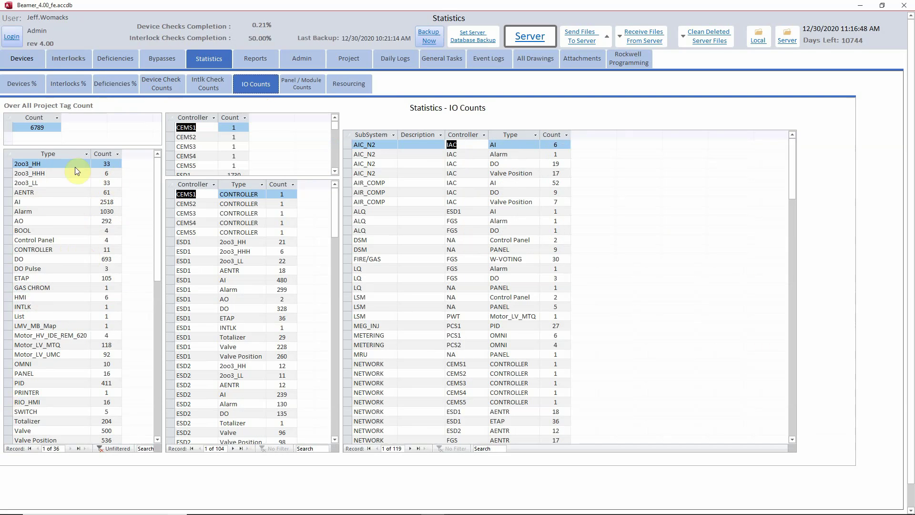
scroll(49, 397, down, 6)
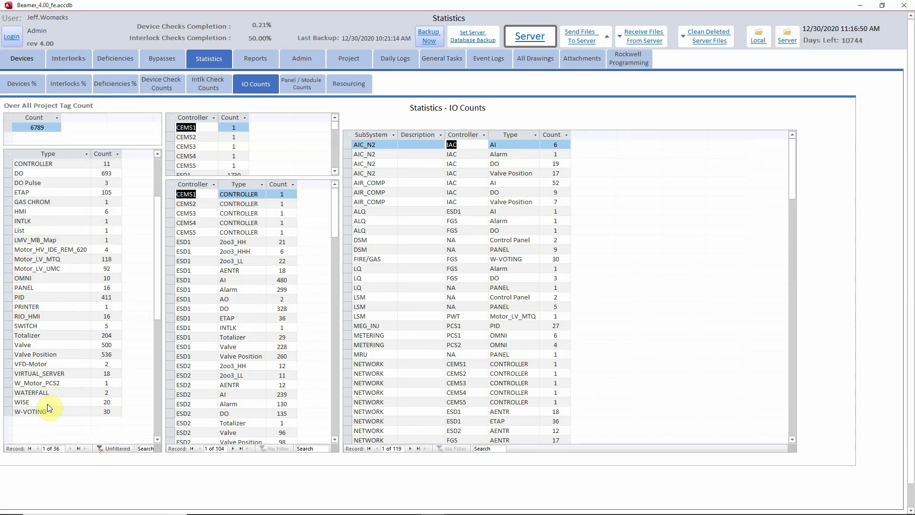
scroll(50, 403, up, 3)
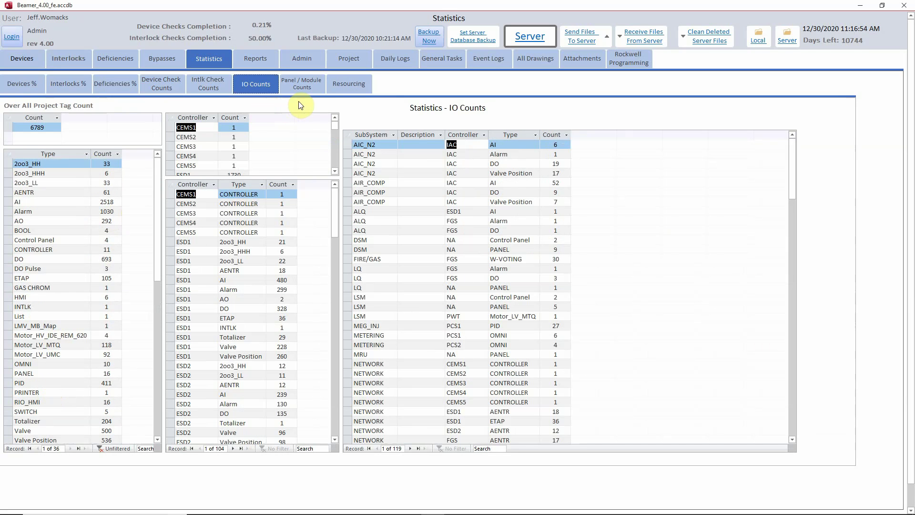
Step: Open the Devices Report from the commissioning reports and filter its device list to subsystem AIC_N2
click(260, 65)
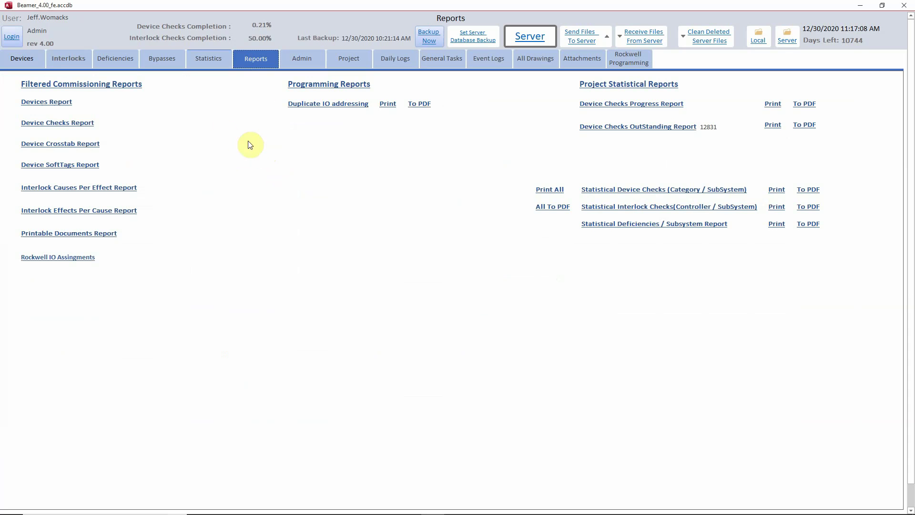
click(61, 103)
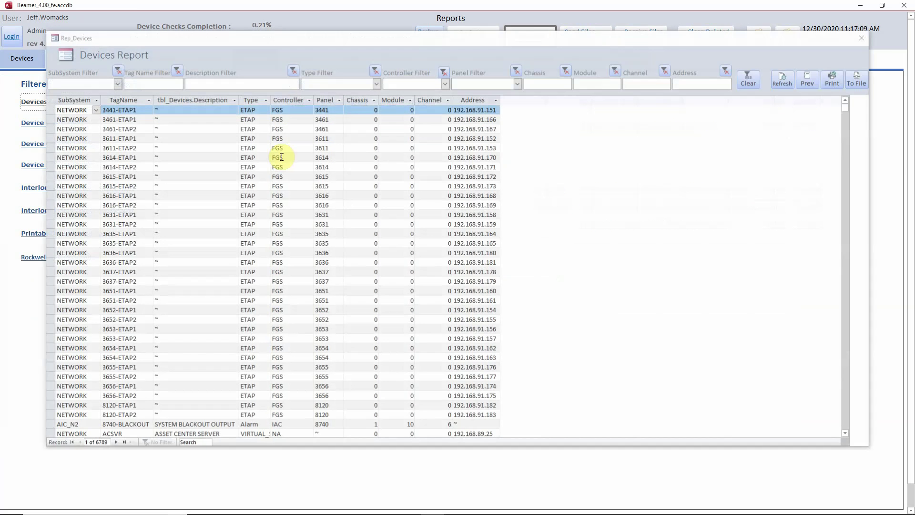
click(117, 84)
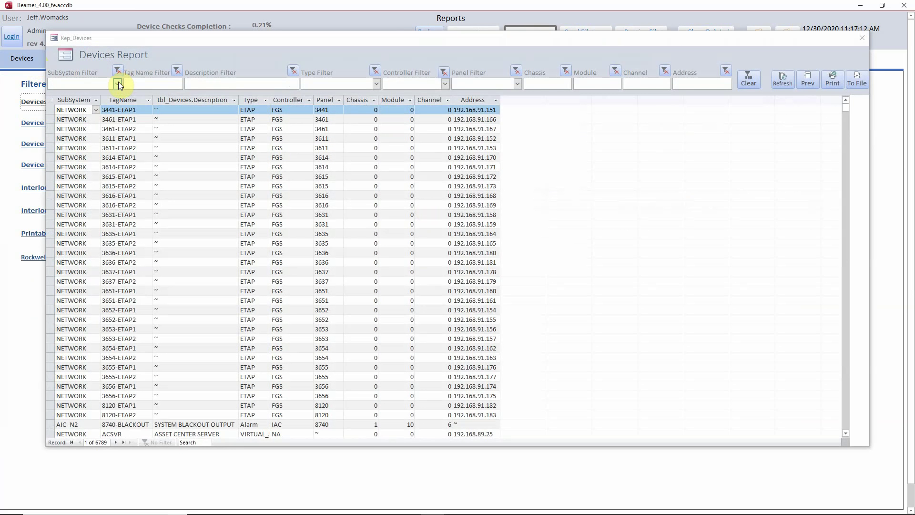
click(113, 102)
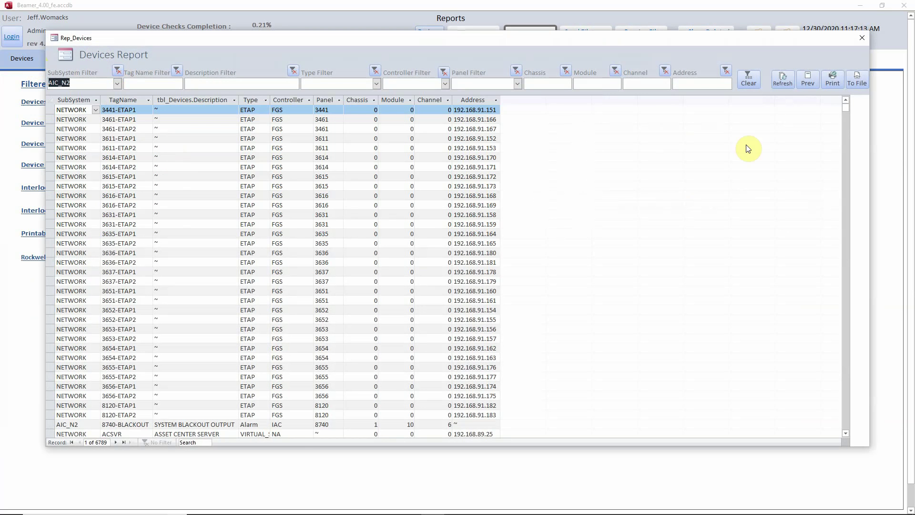
click(783, 80)
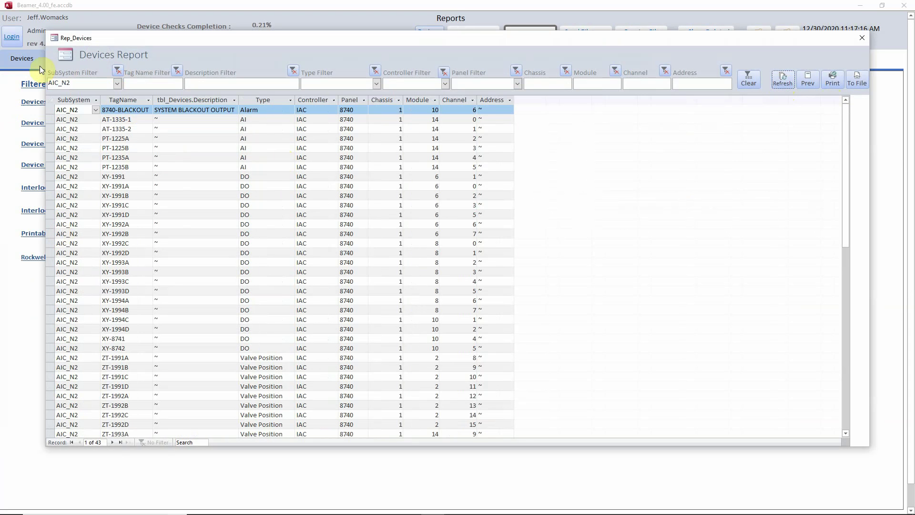
Step: Preview the filtered Devices Report, then close the preview and the report's filter form
click(807, 81)
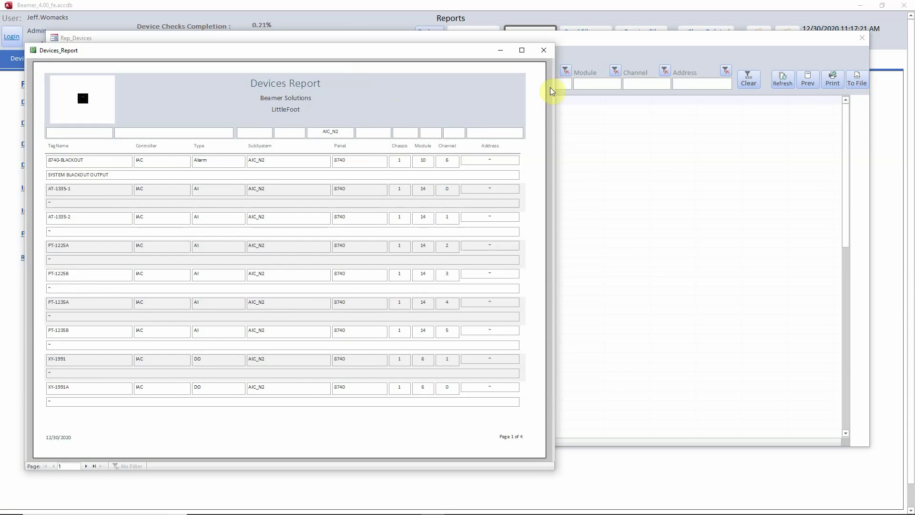
click(543, 49)
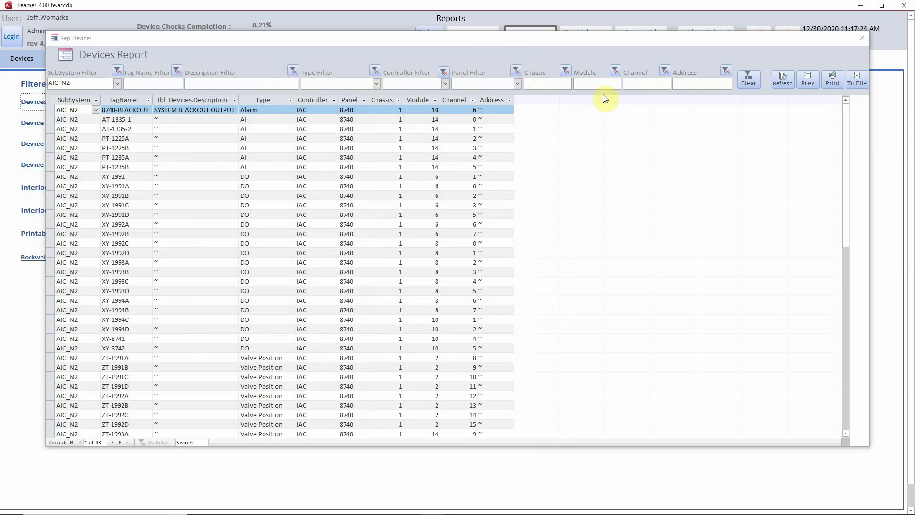
click(864, 37)
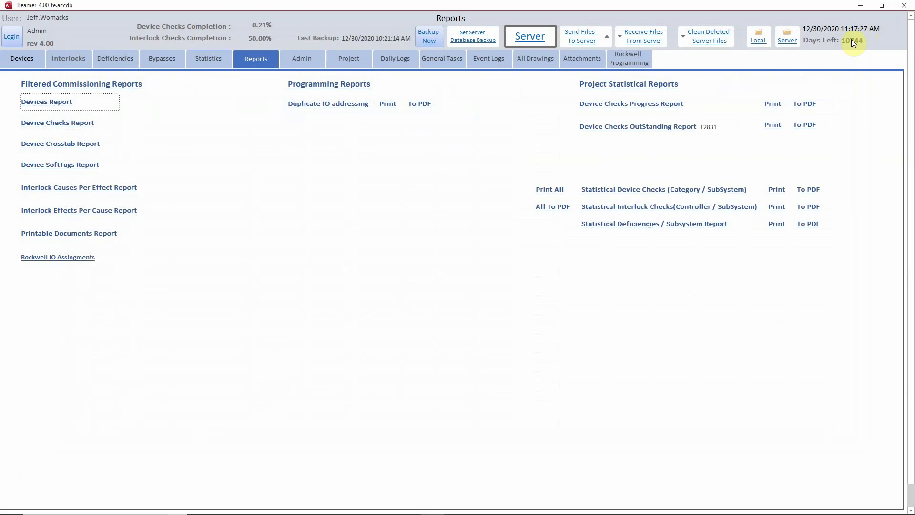
Step: View the Statistical Device Checks (Category / SubSystem) and Statistical Deficiencies / Subsystem reports, closing each one
click(612, 191)
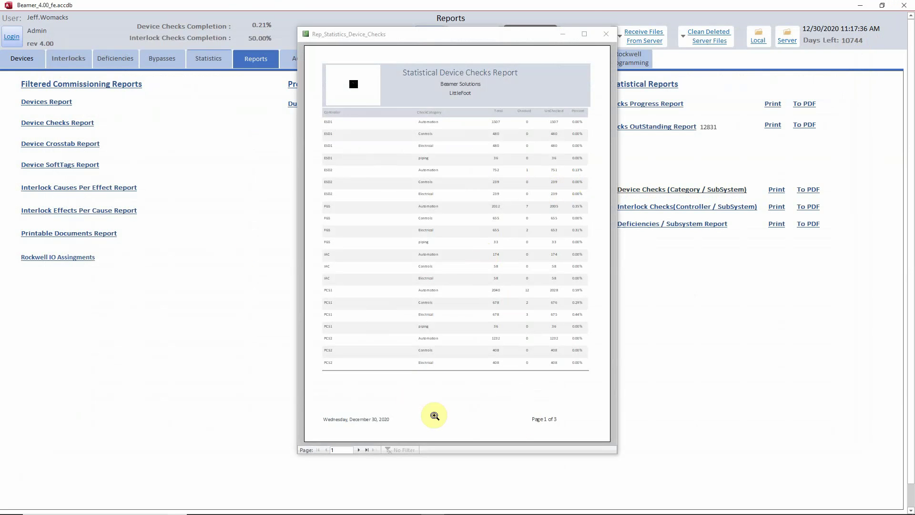
click(606, 35)
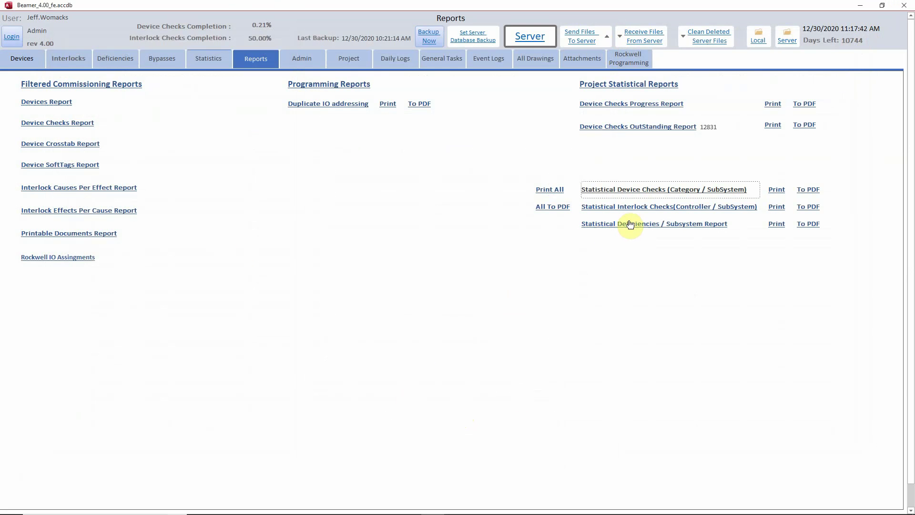
click(654, 229)
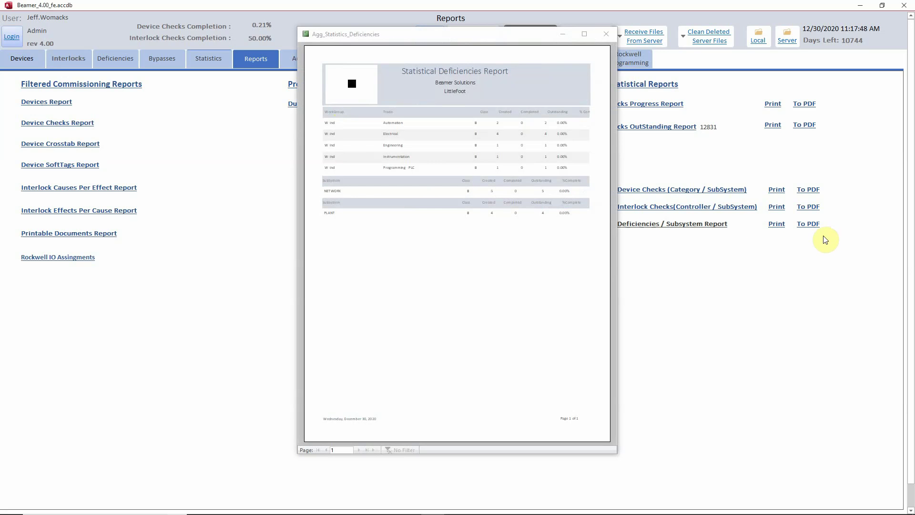
click(607, 34)
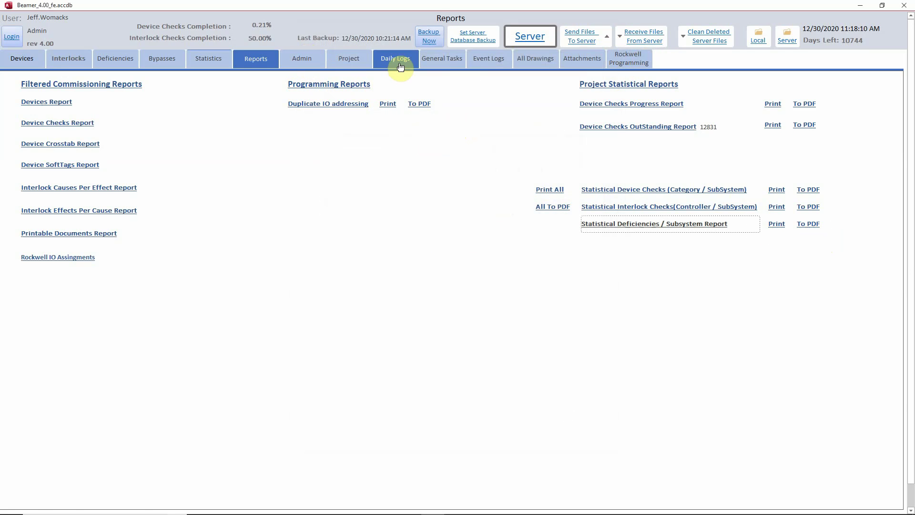
Step: Look at the Daily Logs form and examine the recorded device check, deficiency and value change entries in the Event Logs
click(401, 67)
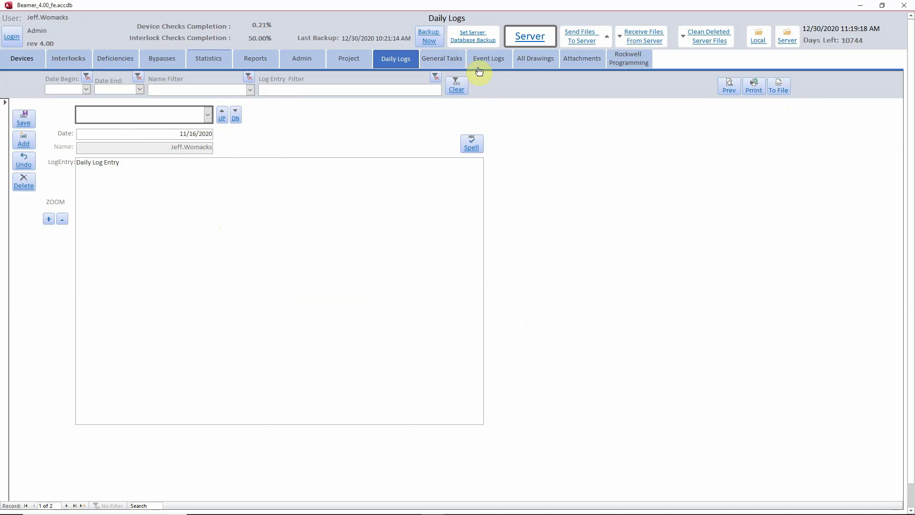
click(496, 61)
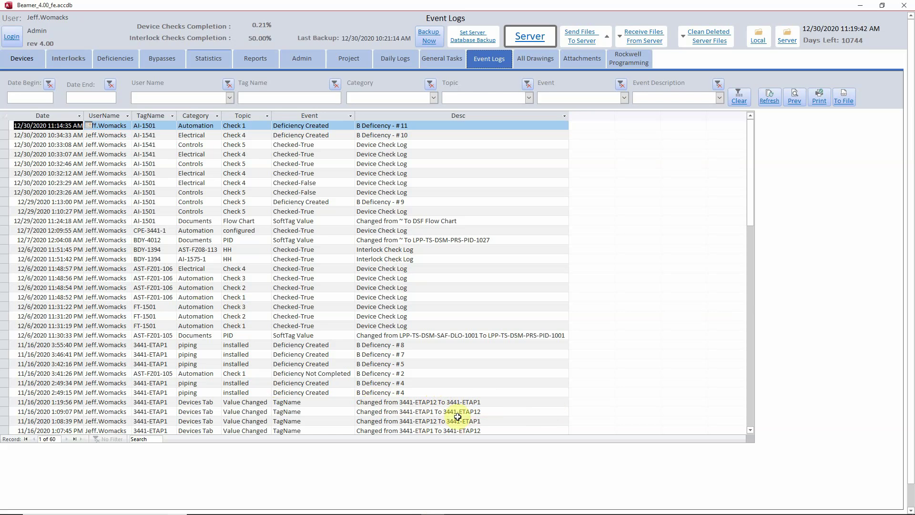
scroll(430, 422, down, 5)
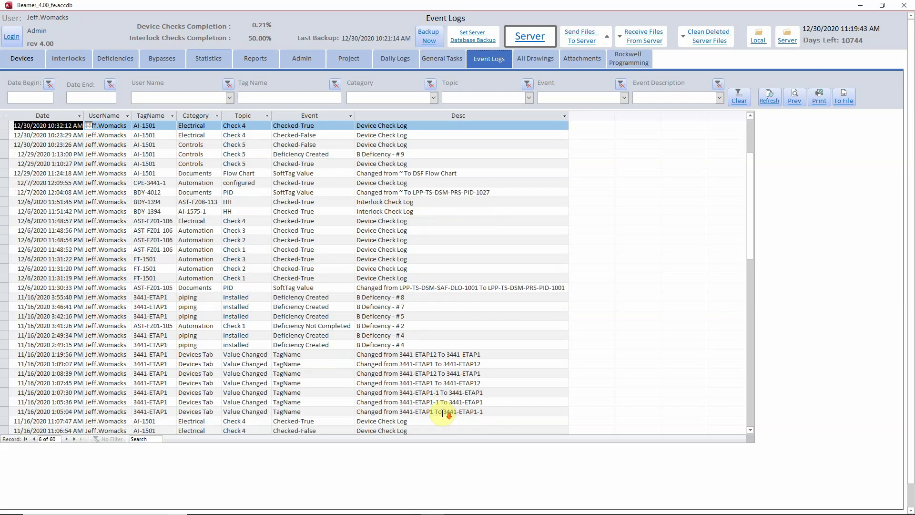
scroll(443, 411, down, 7)
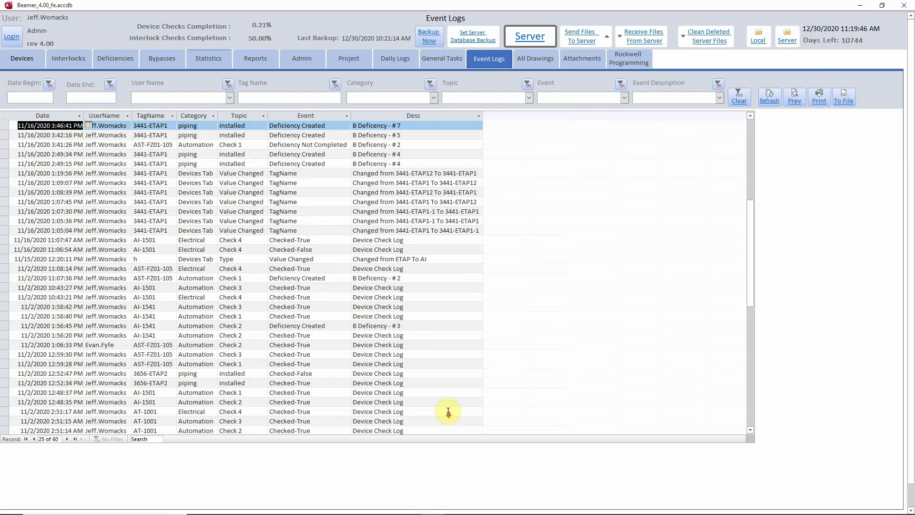
scroll(450, 412, up, 10)
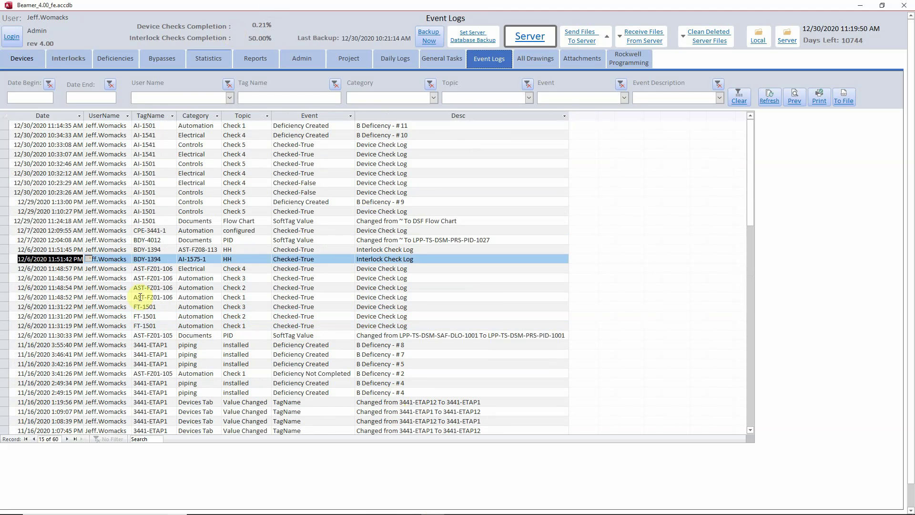
mouse_move(441, 510)
key(Up)
key(Up)
key(Up)
key(Up)
key(Up)
key(Up)
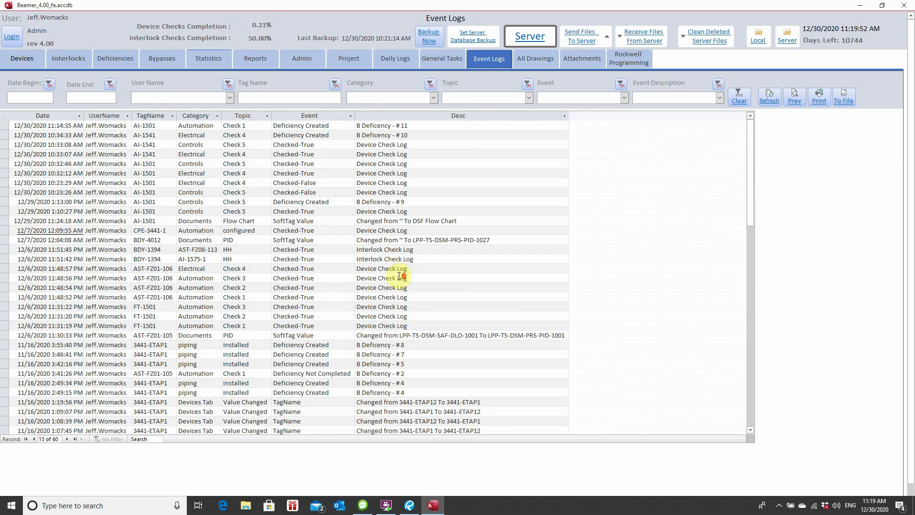
Step: Get a local copy of the back end database from the Split Table Manager and switch the connection to the local database
click(588, 63)
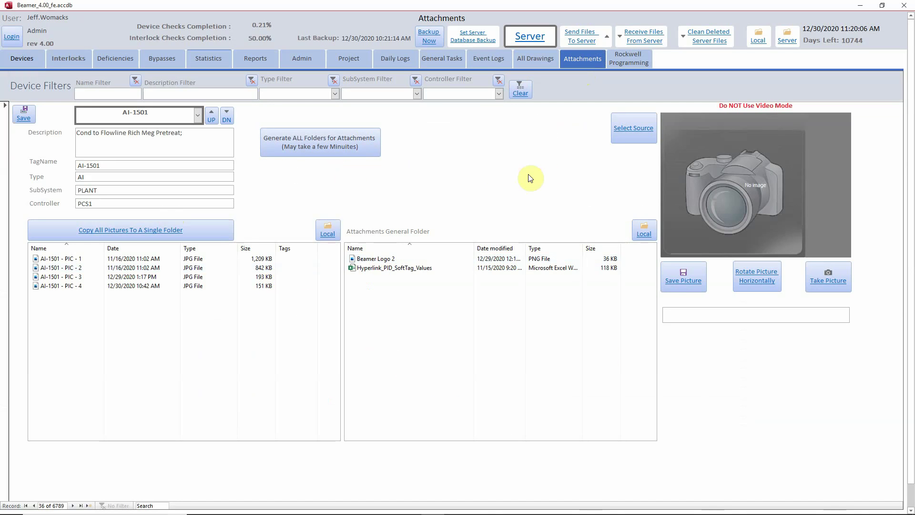
click(529, 36)
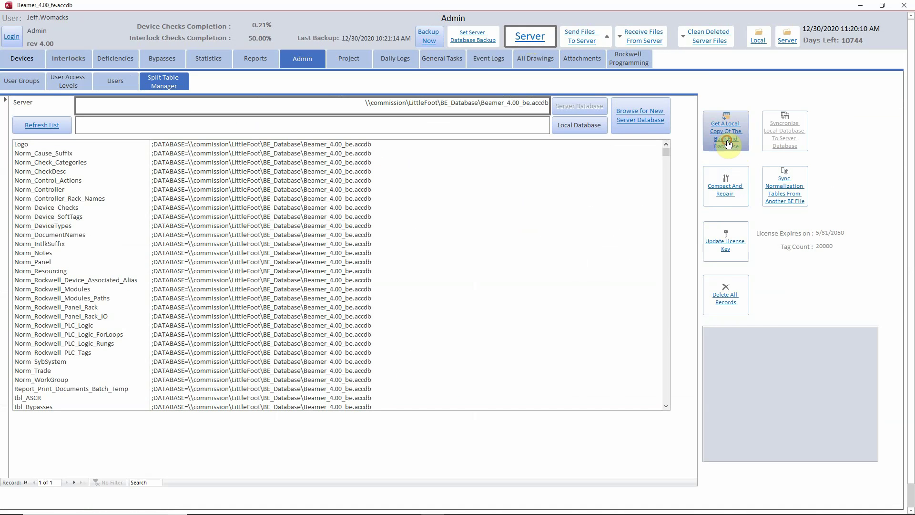
click(728, 143)
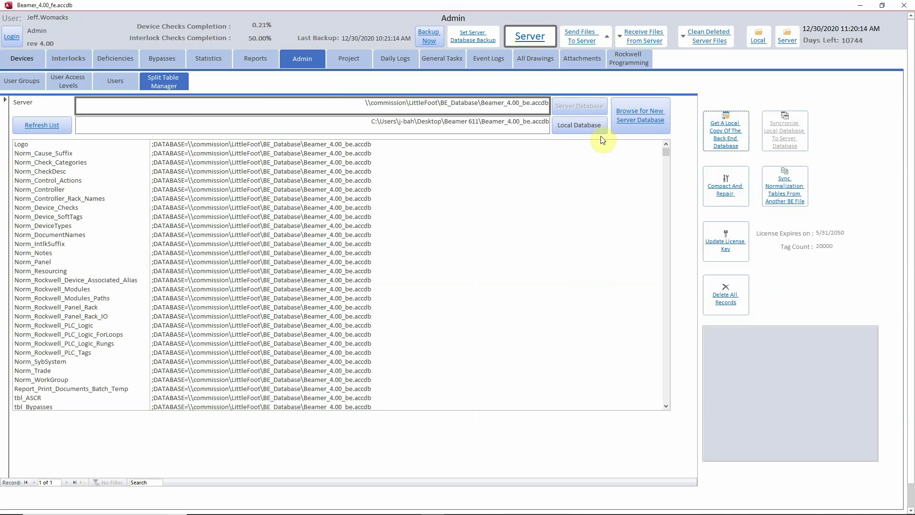
click(585, 126)
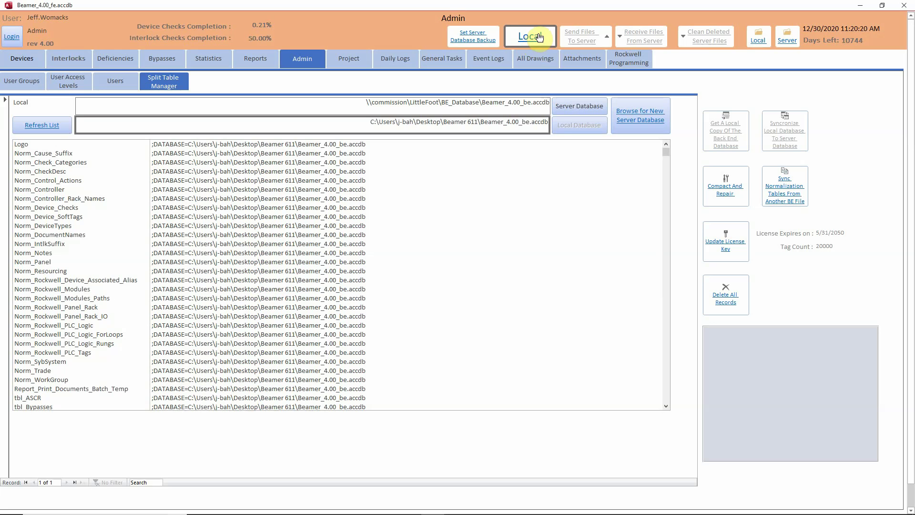
Step: Take two camera photos for device 3441-ETAP1 on the Attachments form and save both as its picture attachments
click(583, 58)
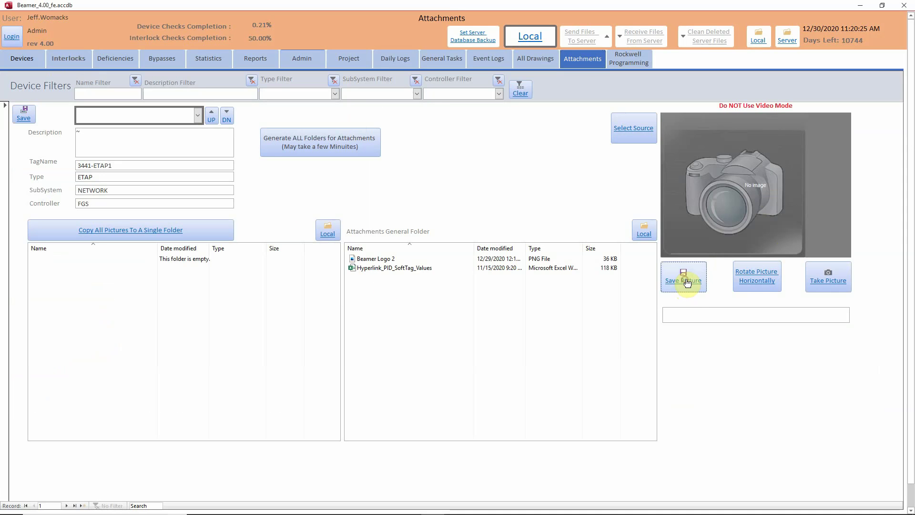
click(830, 279)
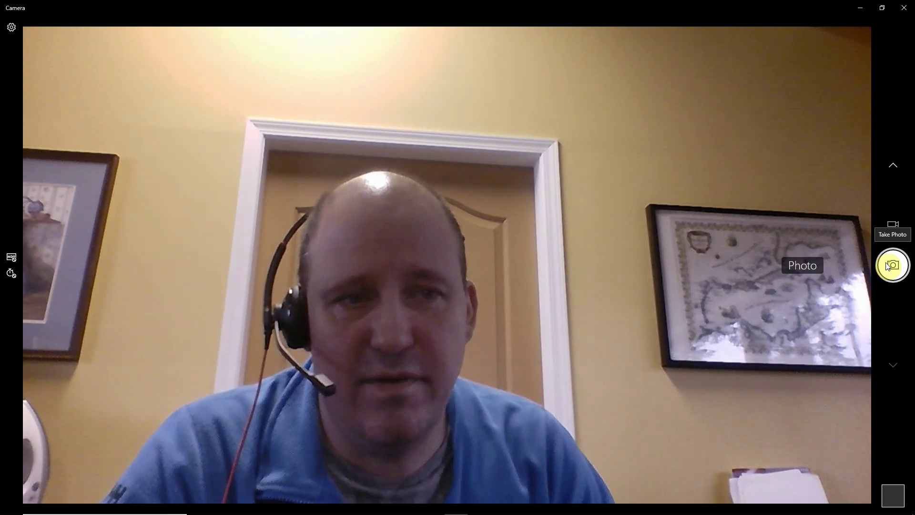
click(891, 266)
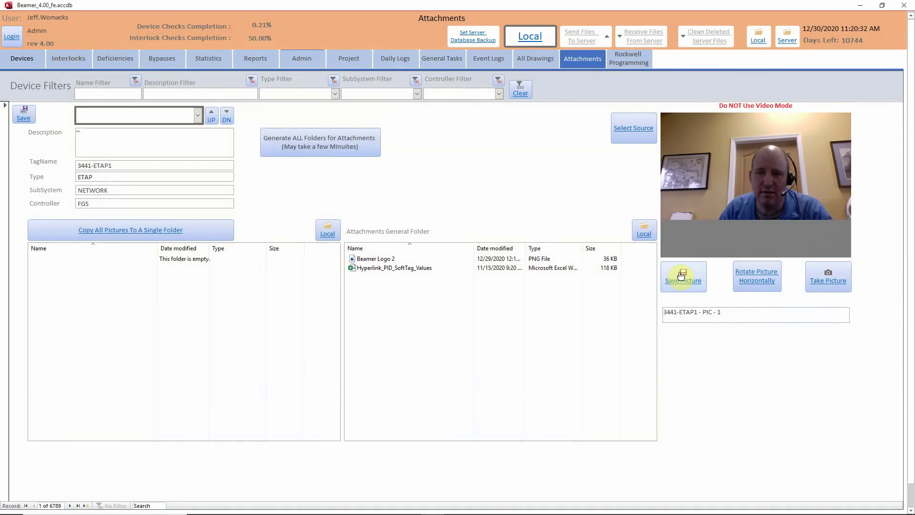
click(681, 275)
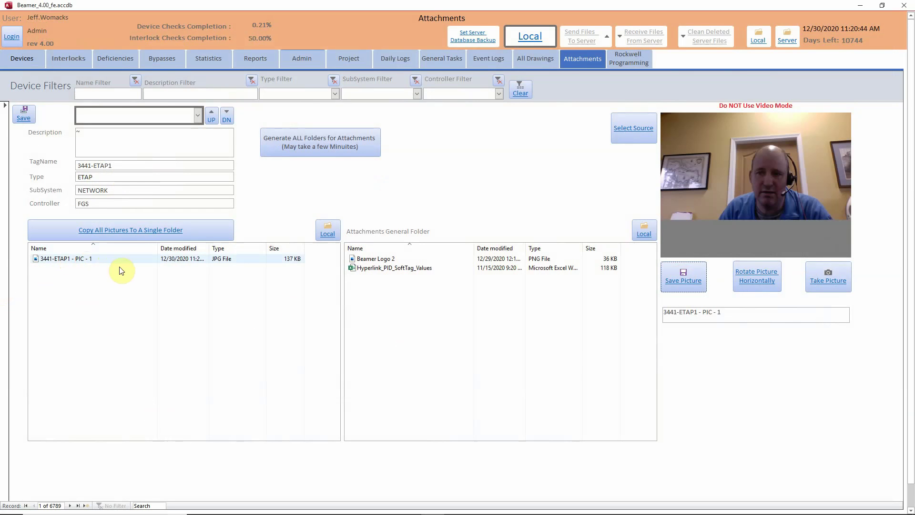
click(842, 282)
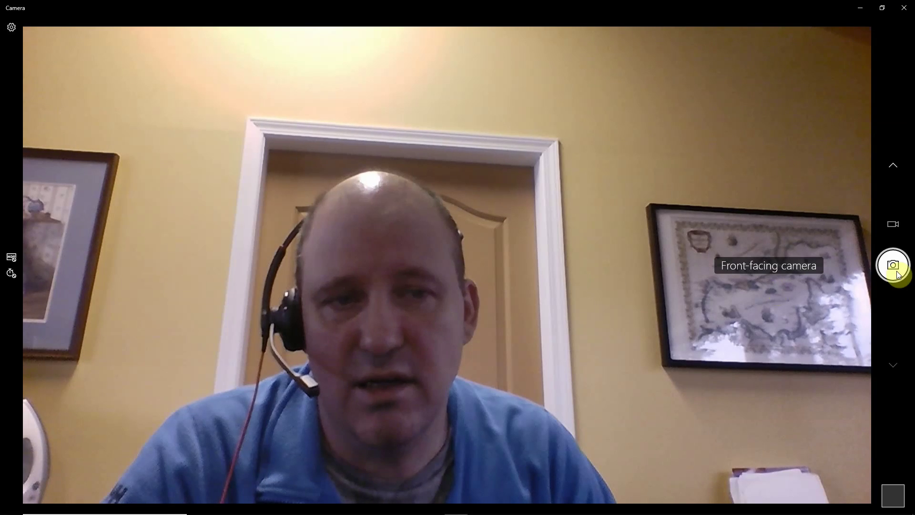
click(895, 265)
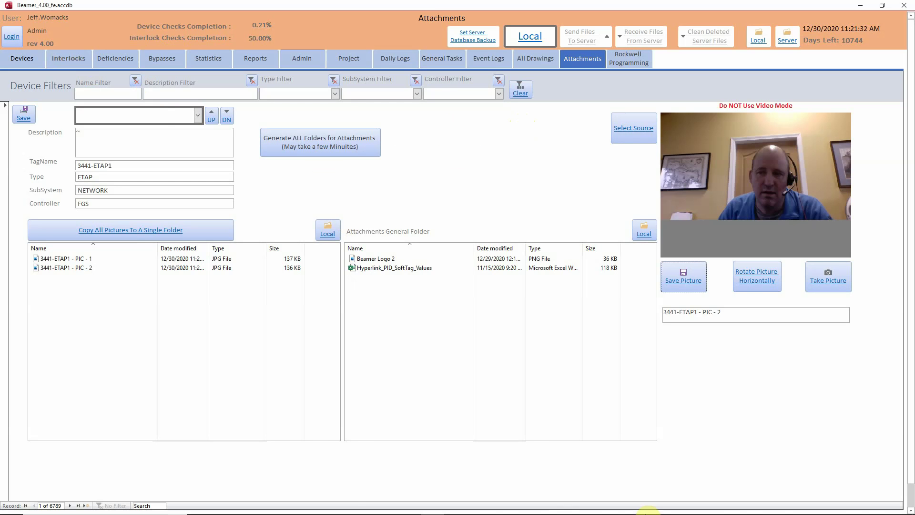
mouse_move(829, 513)
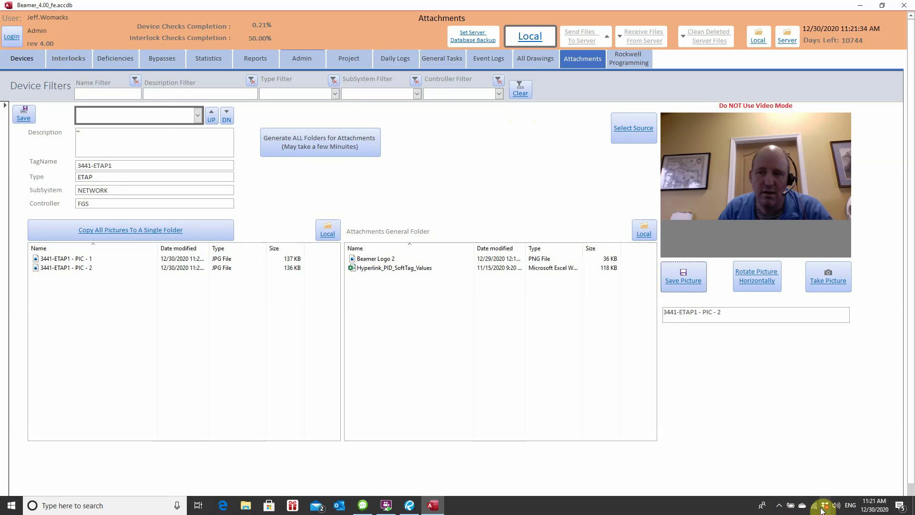
click(779, 506)
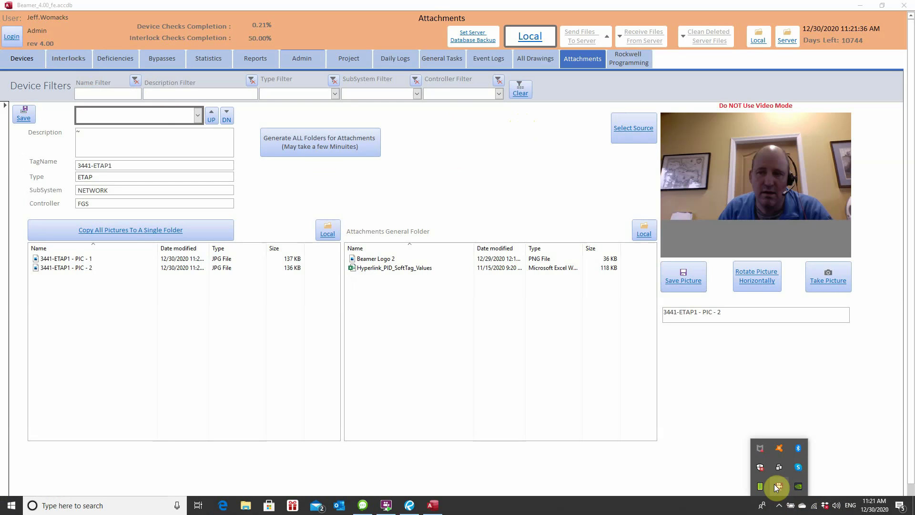